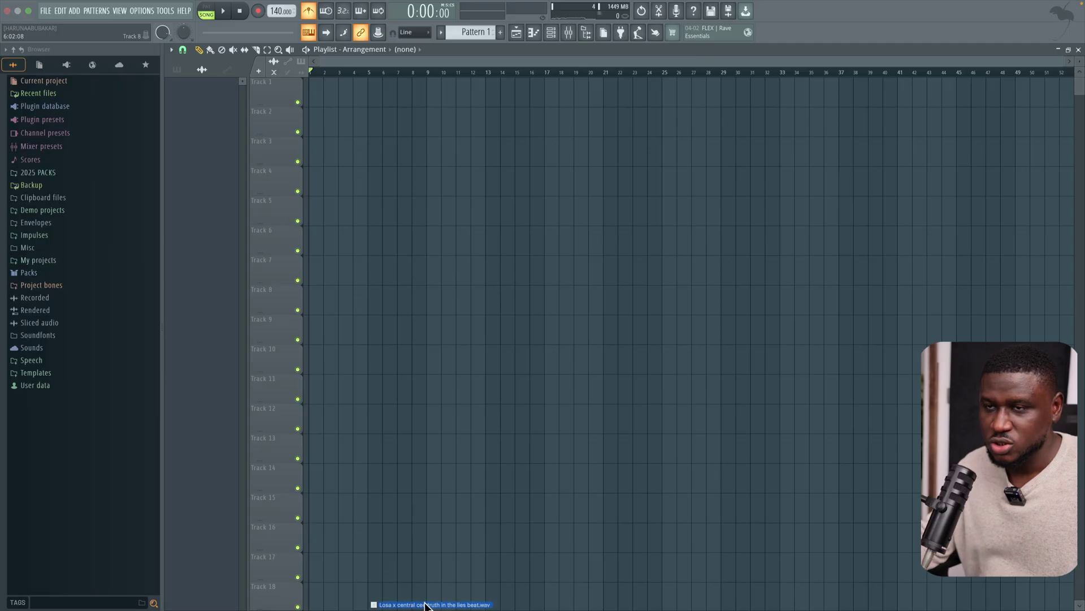
- Drop the beat on Track 1 and apply its detected 95.001 BPM tempo (75–150 range)
drag(427, 605, 297, 85)
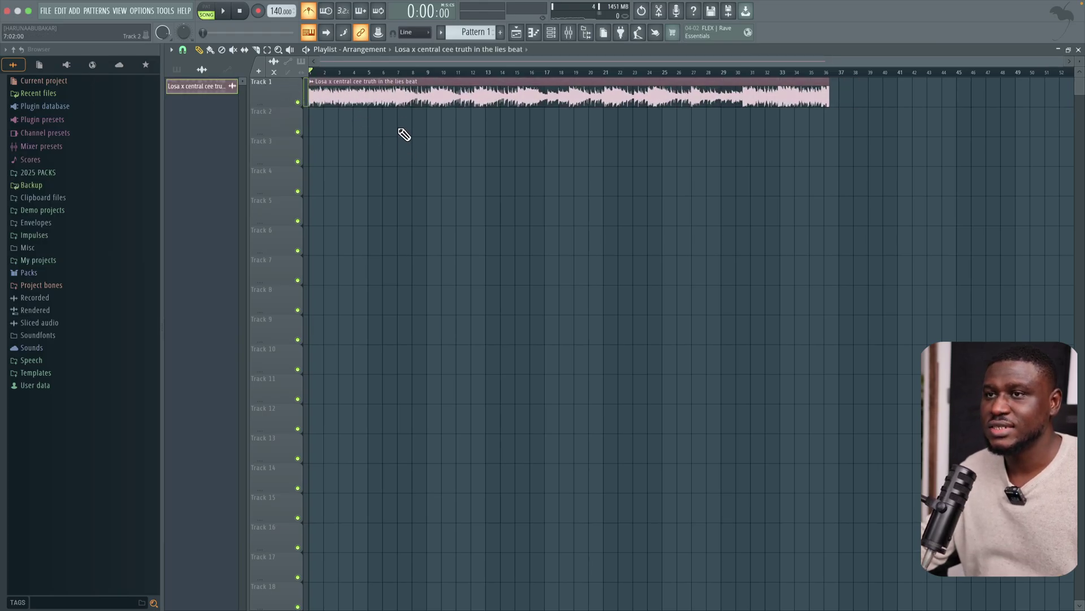
double_click(392, 94)
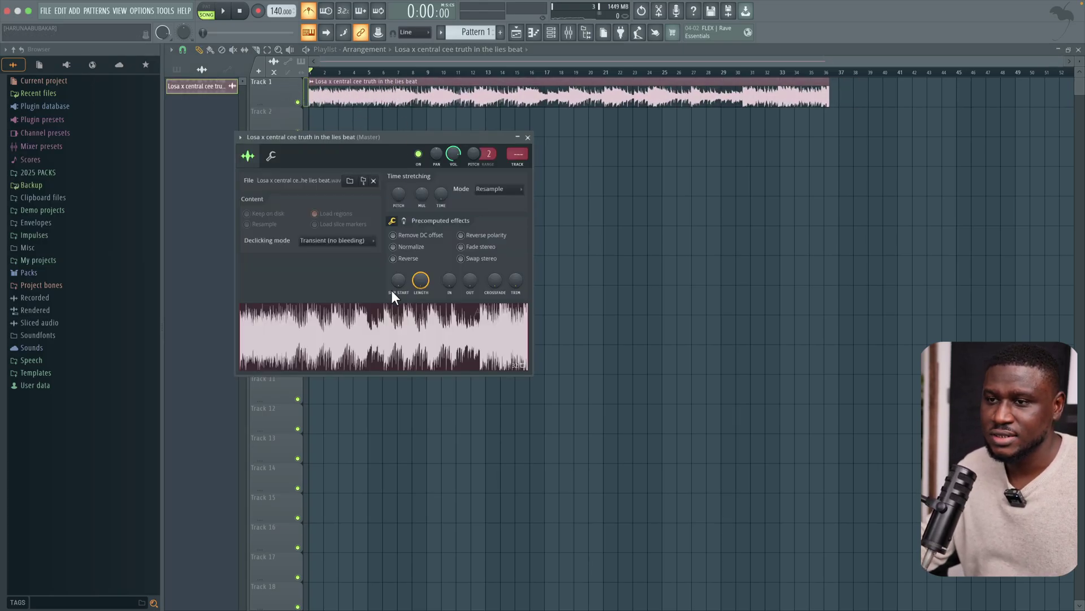
right_click(389, 316)
click(419, 458)
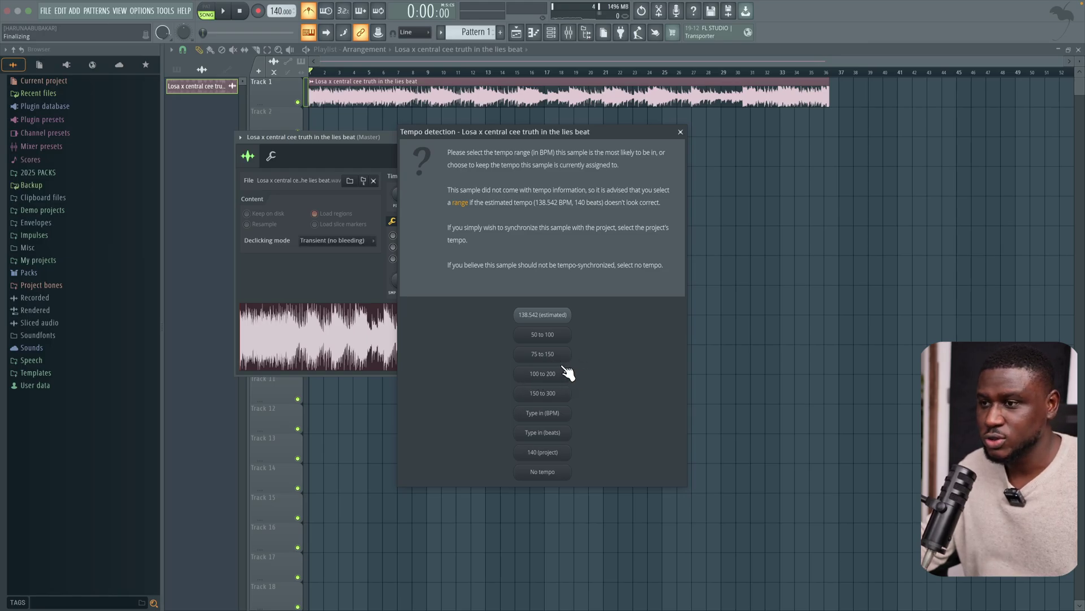
click(543, 354)
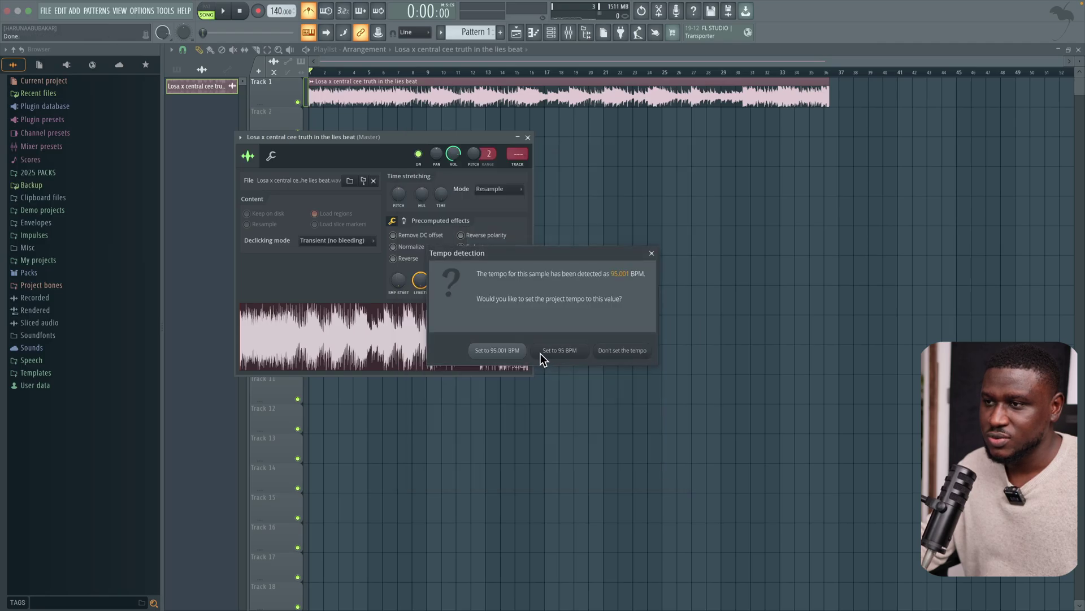
click(497, 349)
key(Escape)
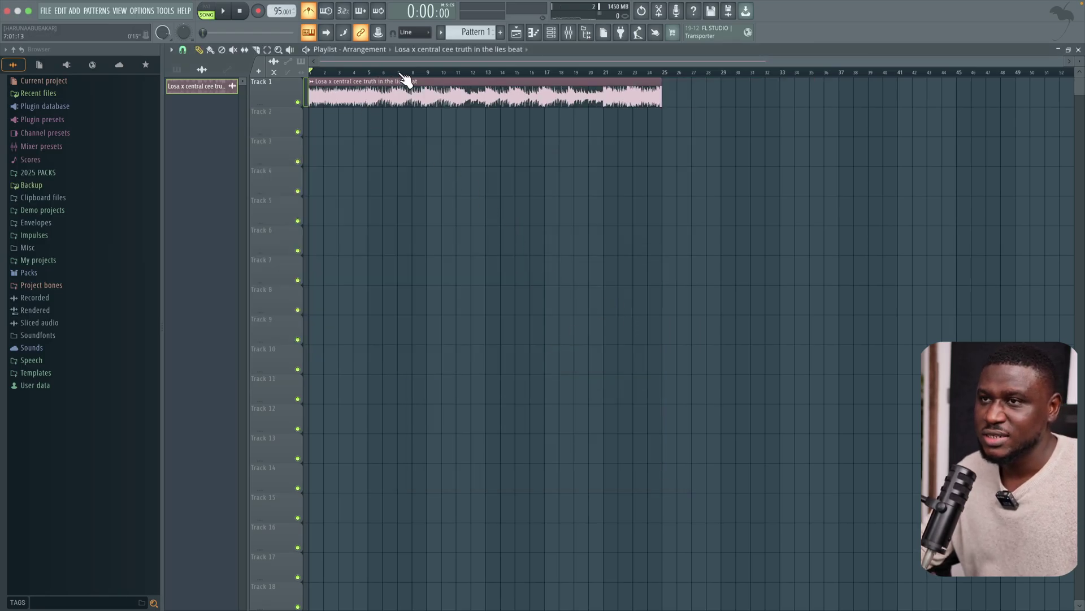
- Audition the beat from partway in, then stop and return to the start
click(433, 74)
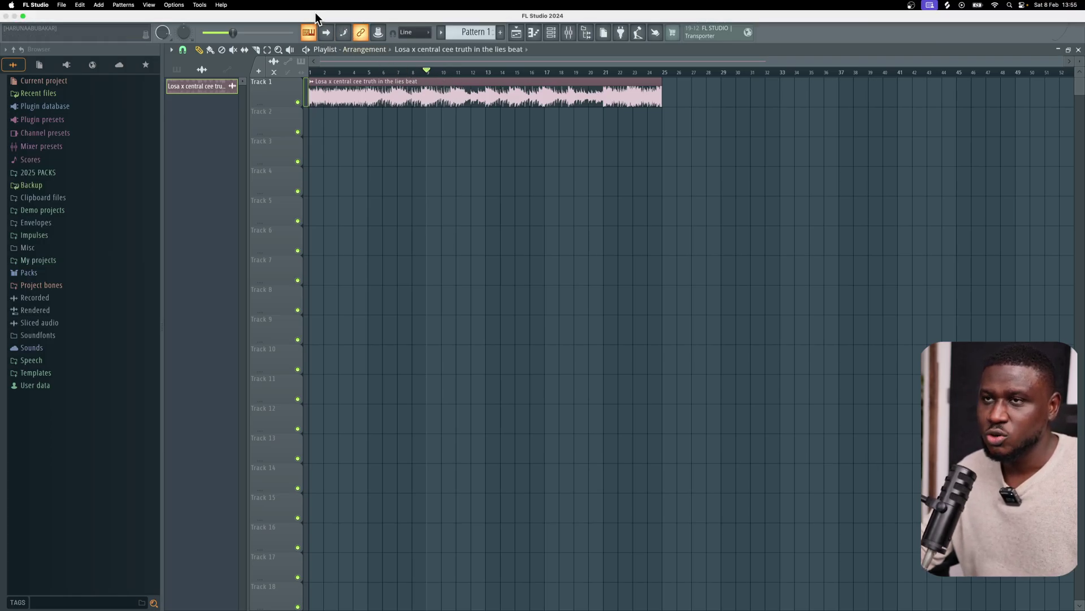
key(space)
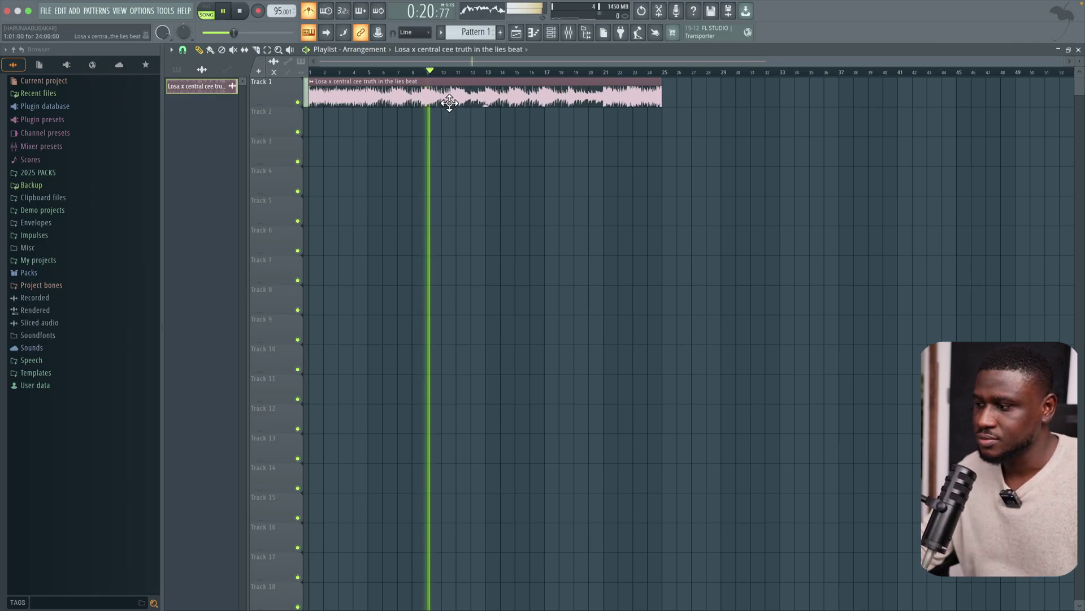
double_click(450, 103)
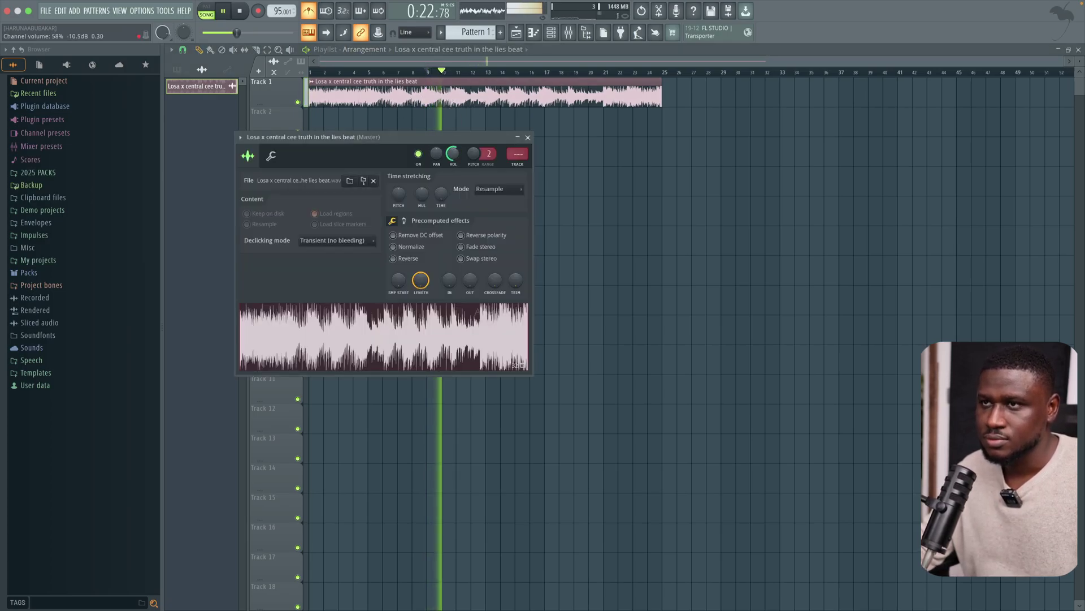
key(Escape)
click(530, 72)
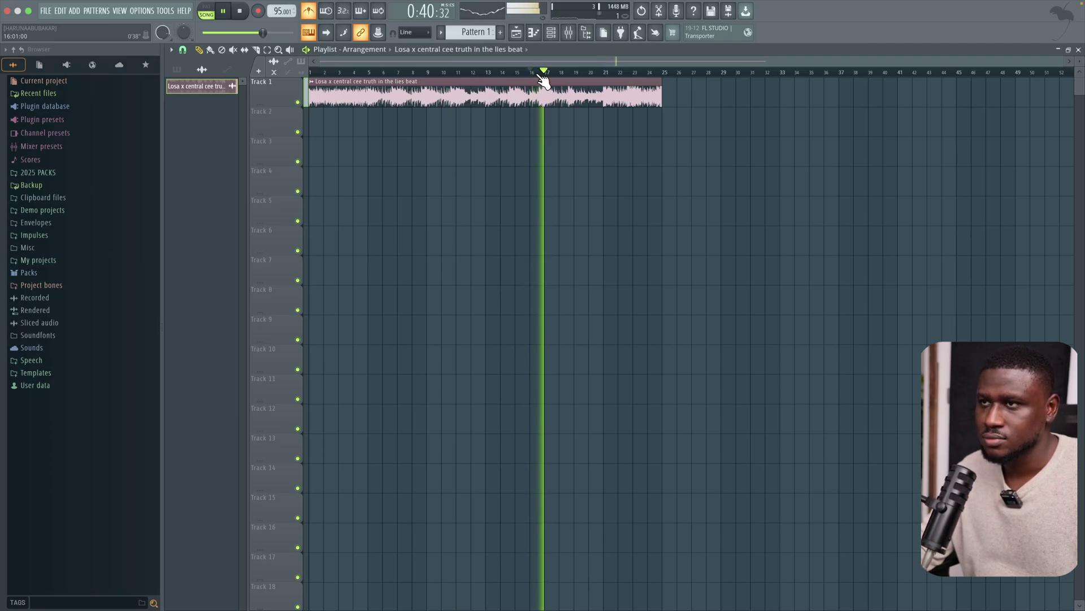
key(space)
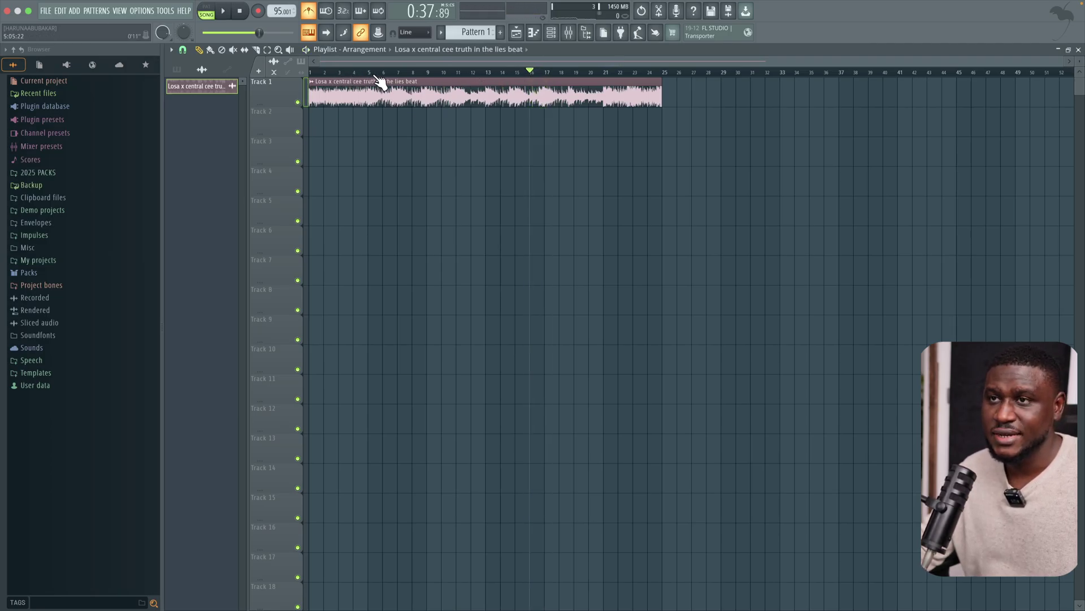
click(373, 72)
click(310, 72)
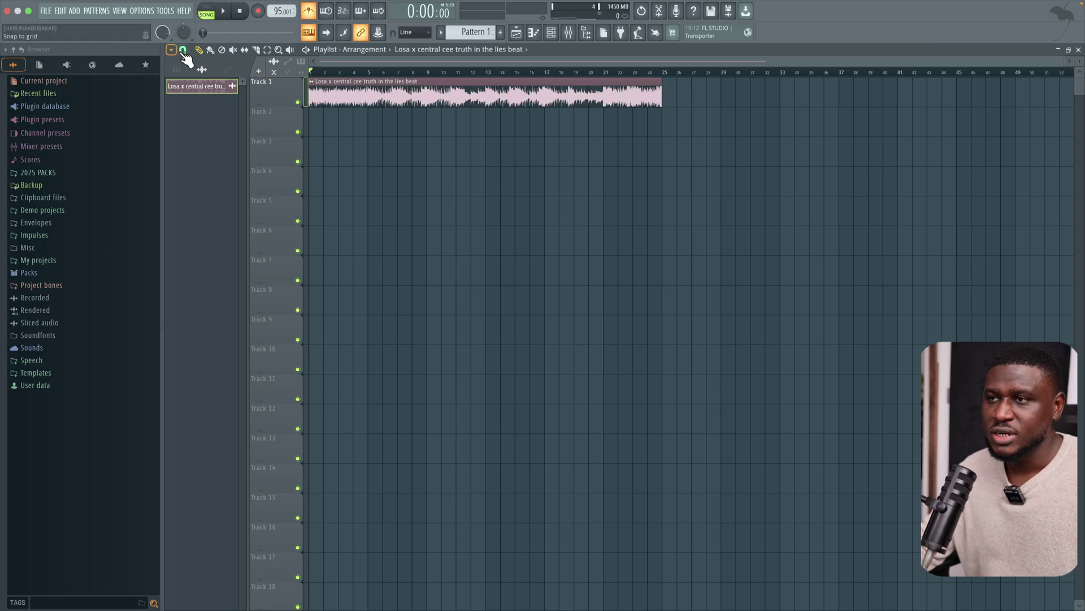
- Check the audio device settings under Options
click(140, 12)
click(161, 31)
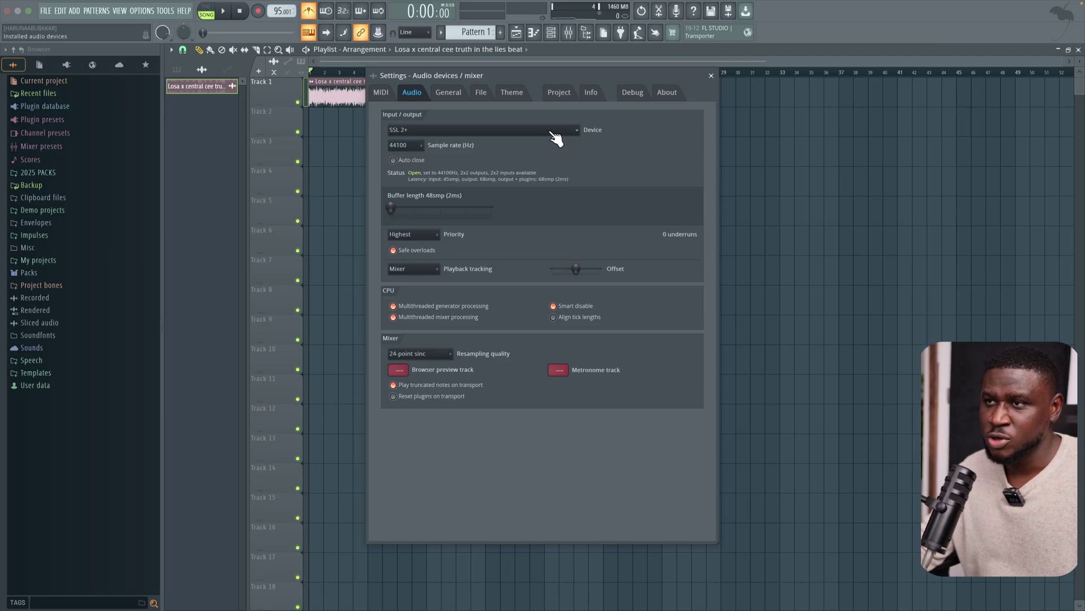
click(712, 75)
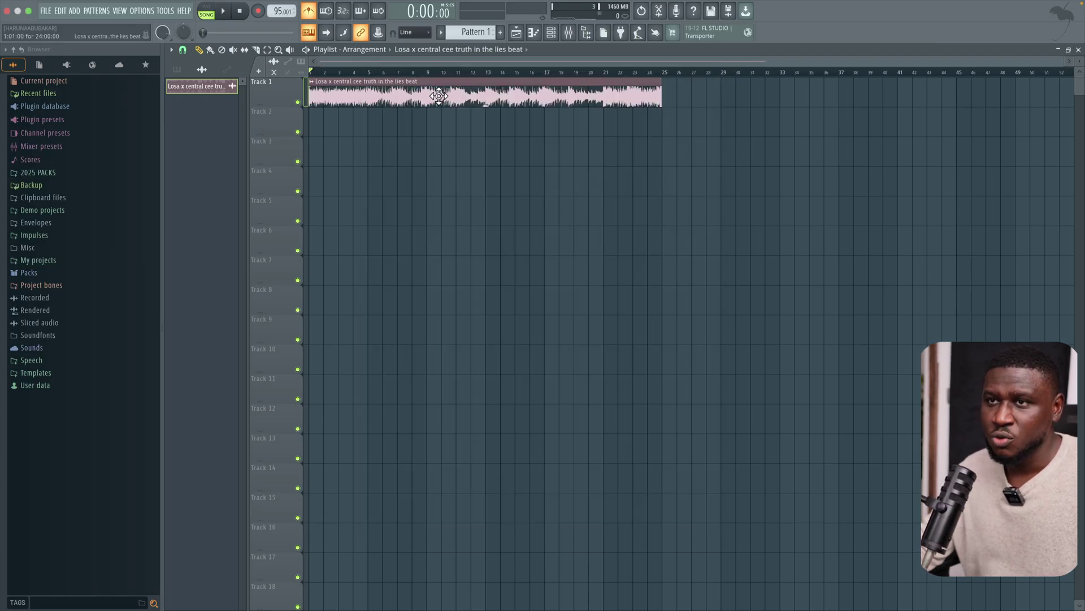
- Make Track 2 an audio track on insert 2 named 'lead vox'
right_click(278, 125)
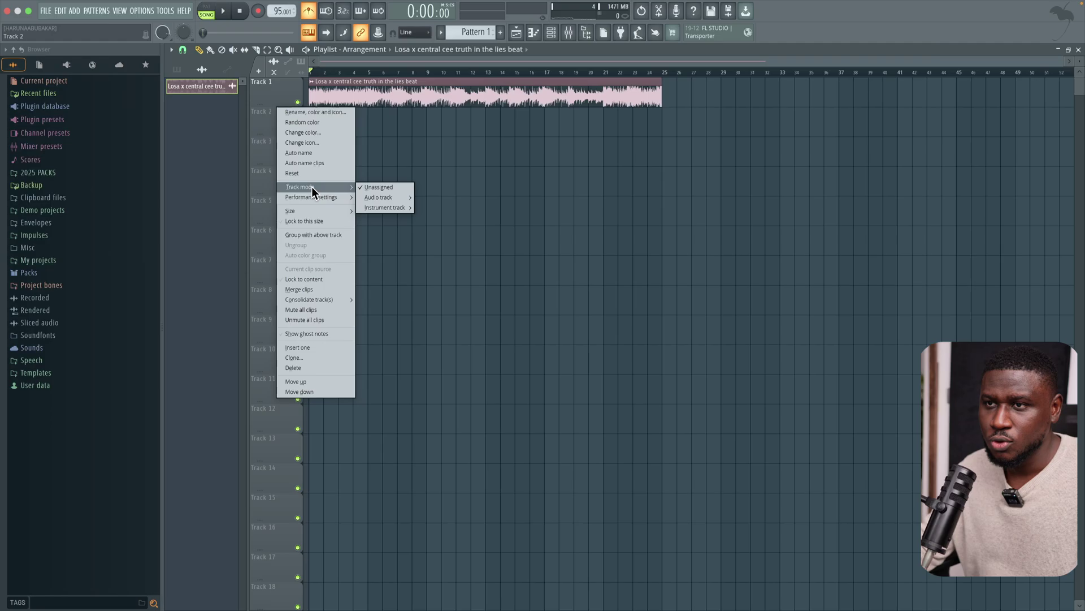
mouse_move(306, 186)
mouse_move(379, 197)
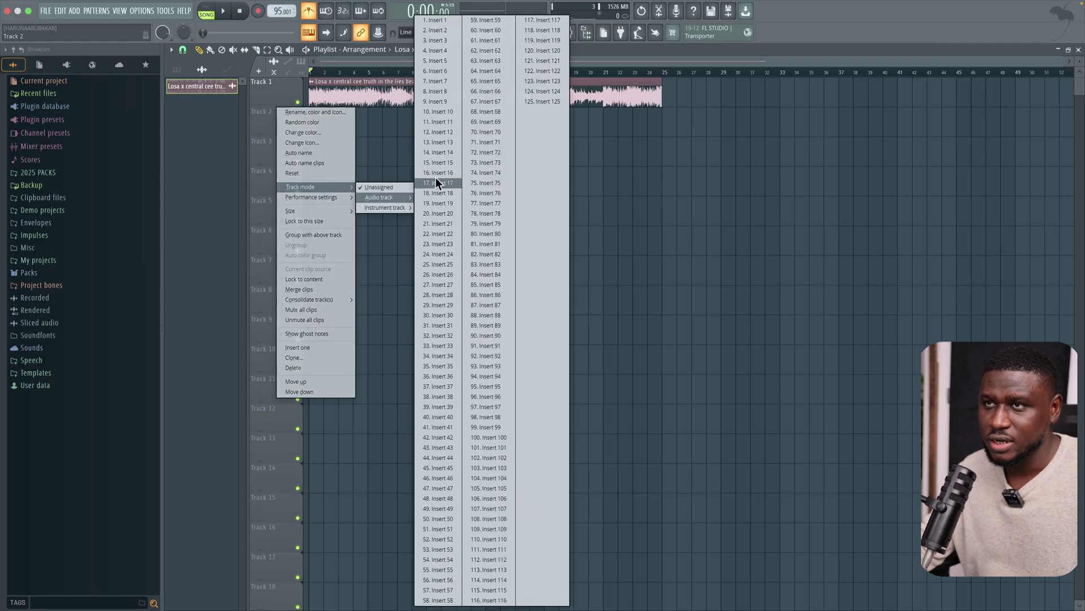
click(430, 35)
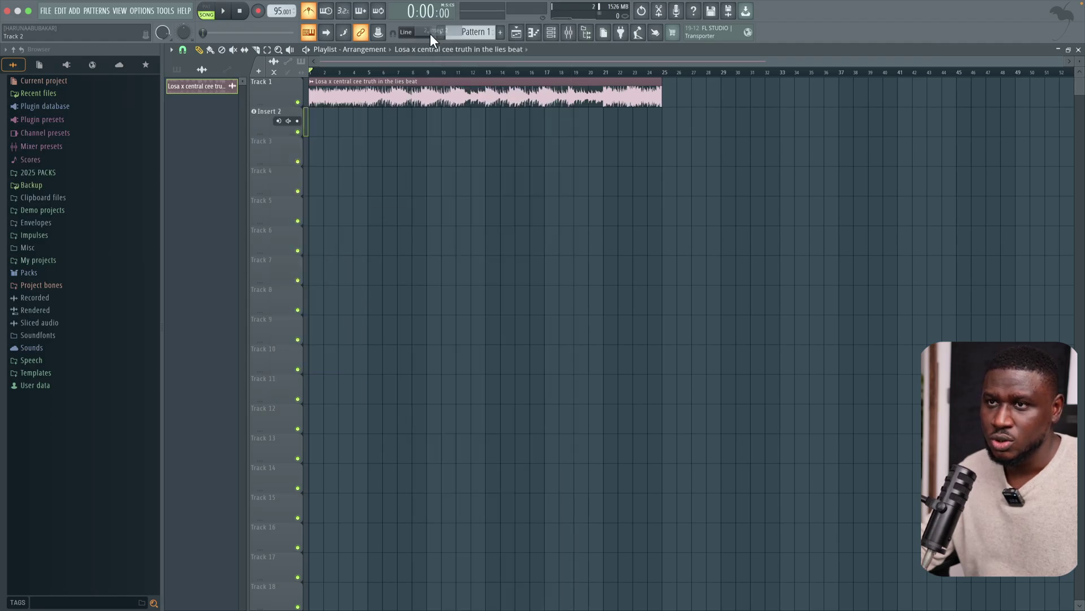
right_click(265, 112)
click(285, 113)
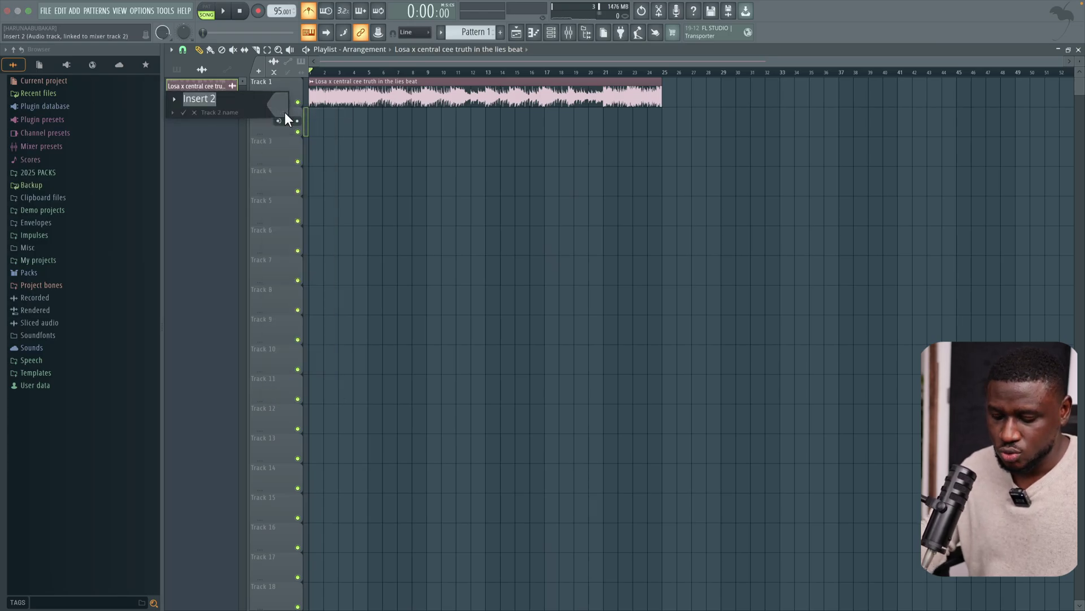
text(lead vox)
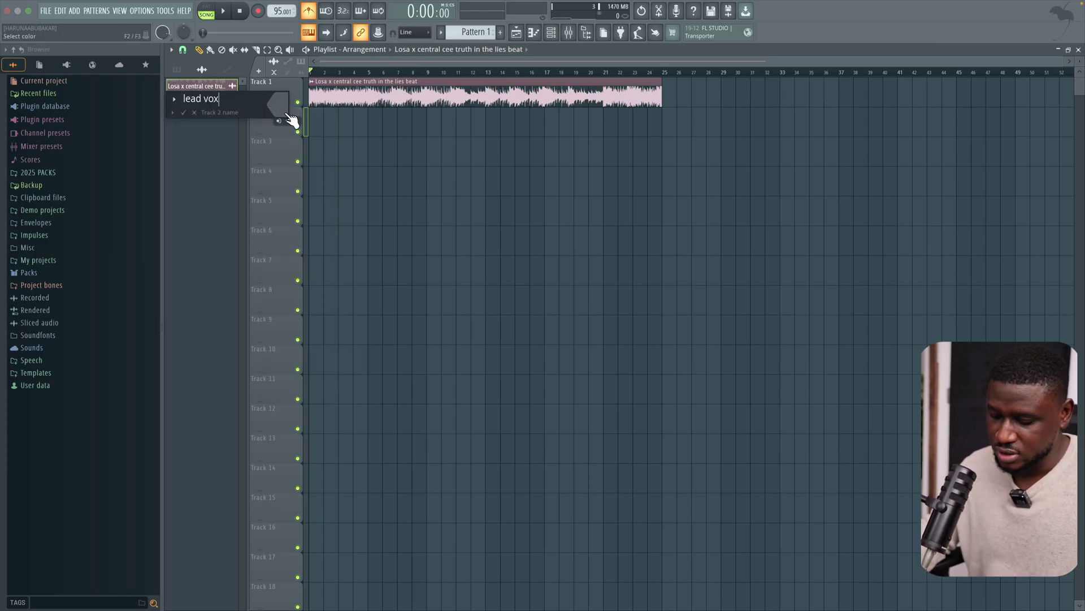
key(Return)
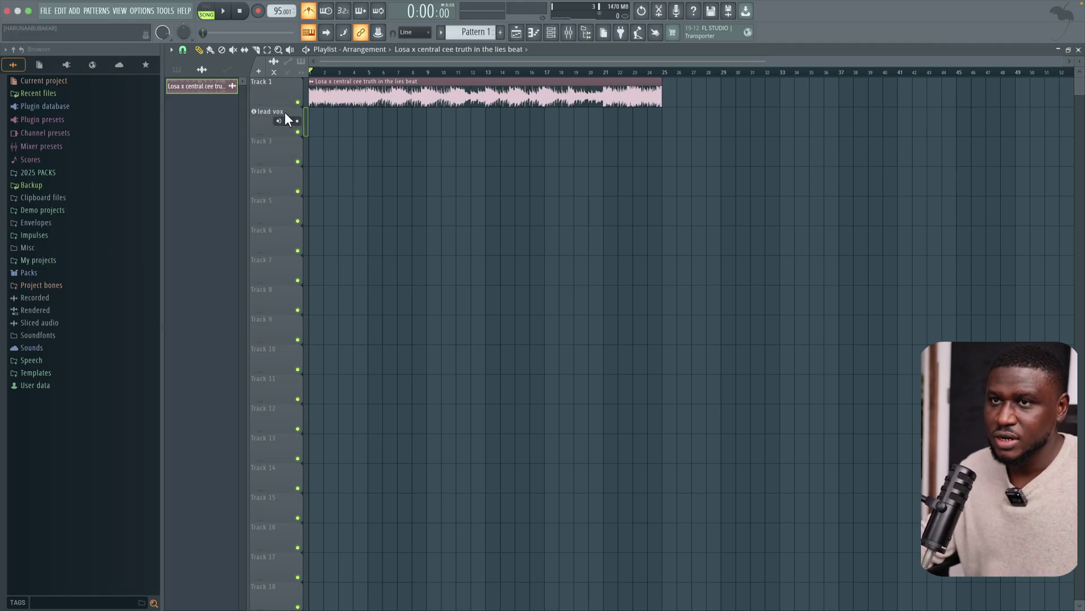
- In the Mixer, give lead vox external-only Input 1 with When armed monitoring
click(571, 34)
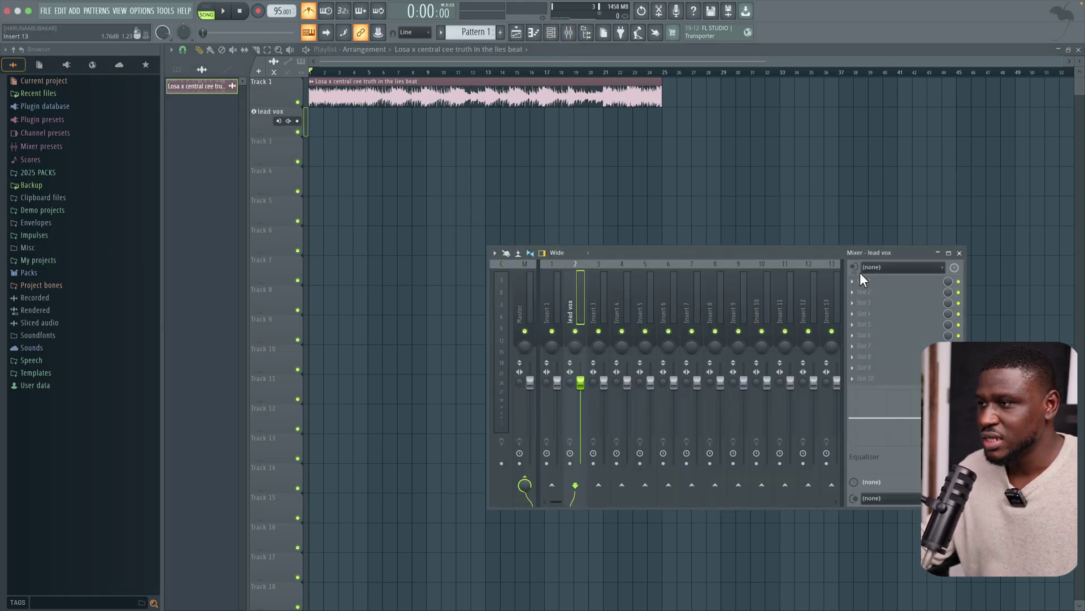
click(882, 267)
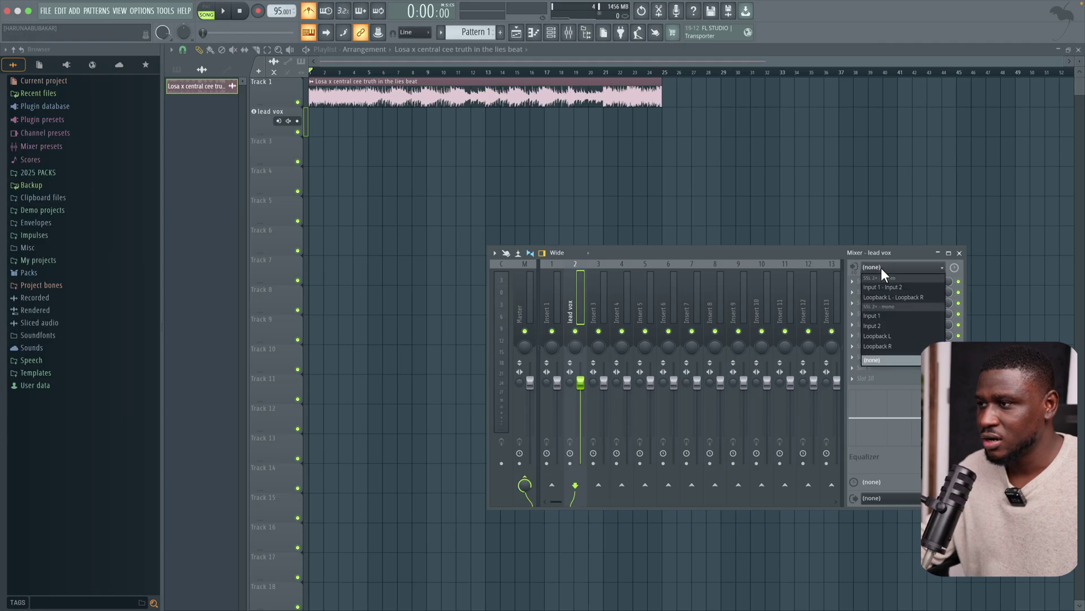
click(876, 317)
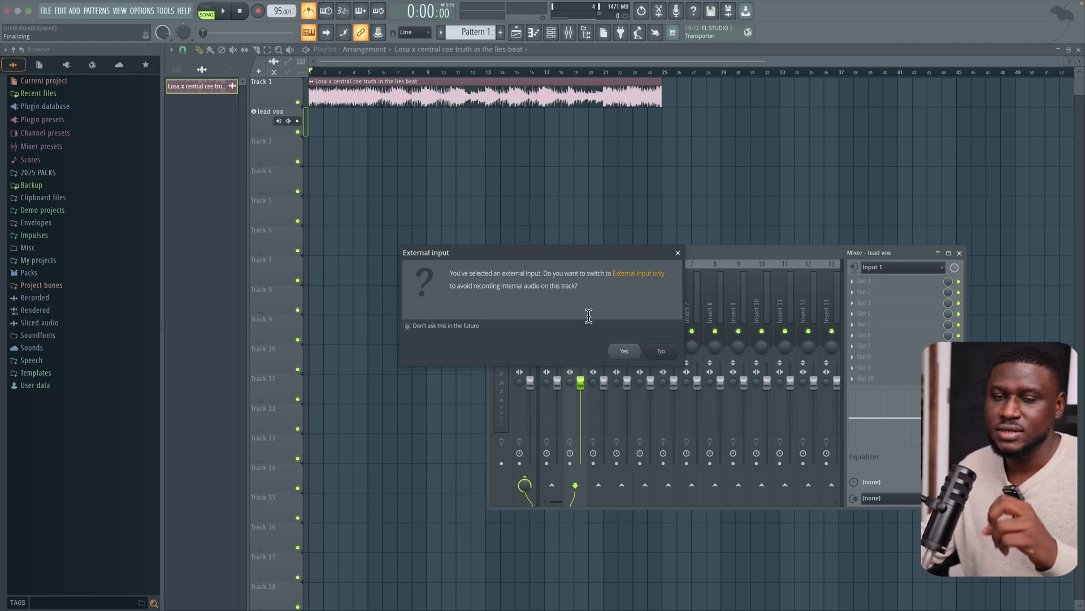
click(625, 352)
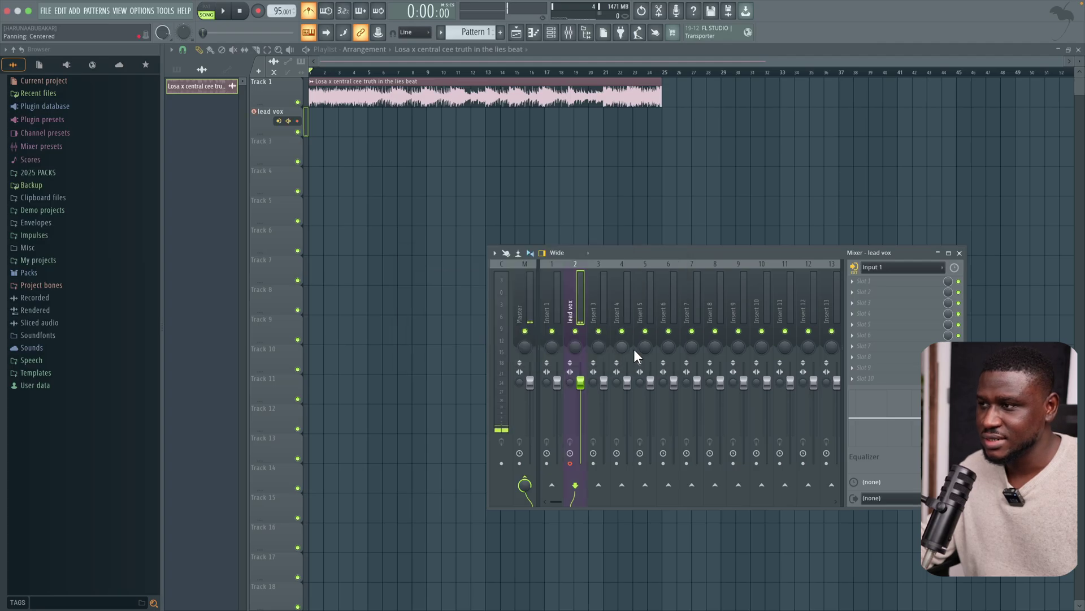
click(854, 268)
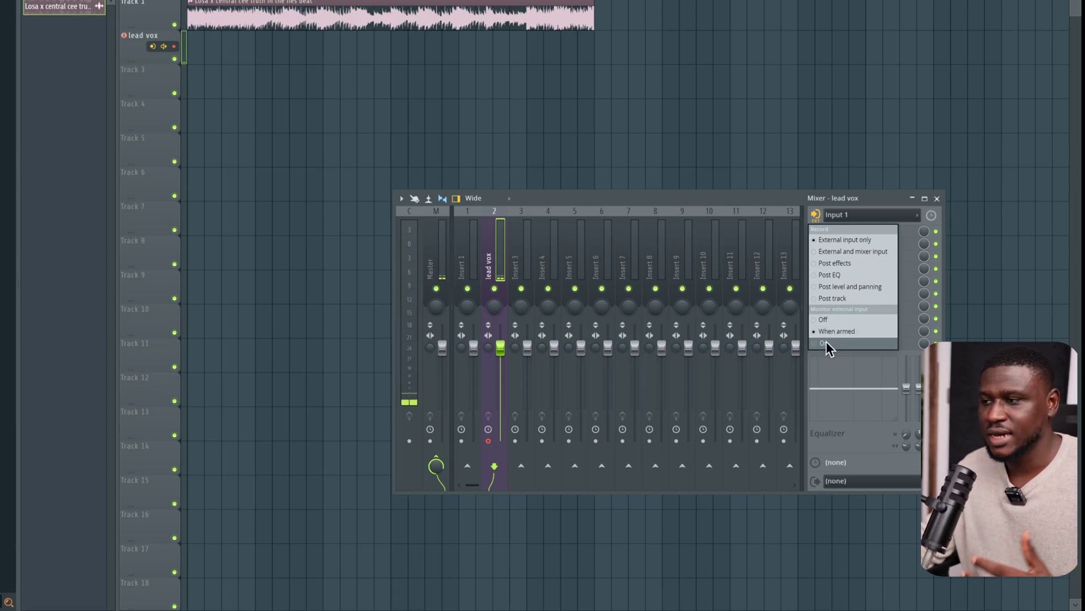
click(831, 331)
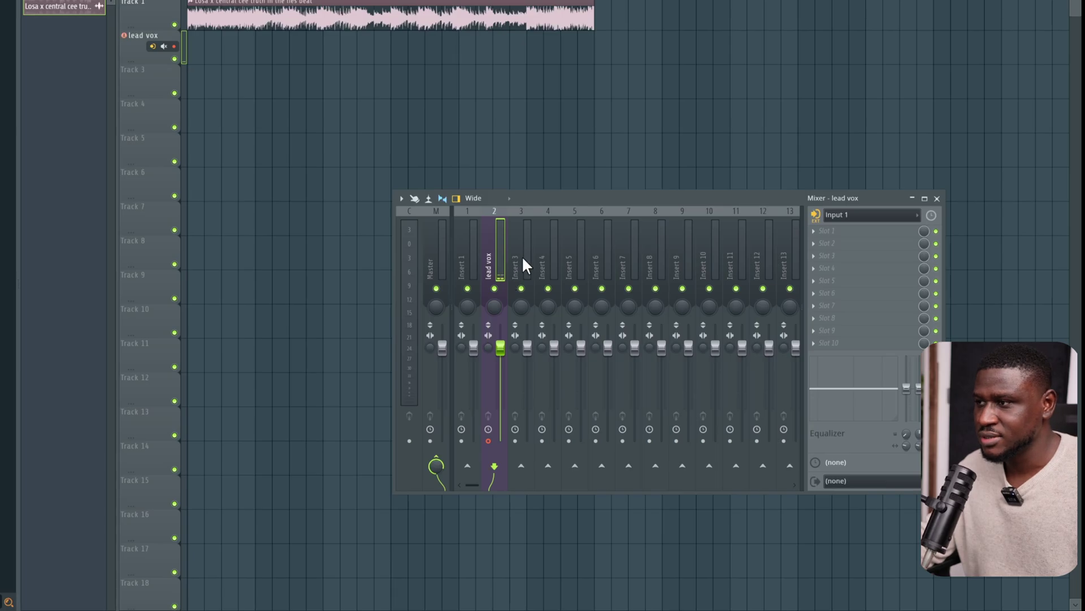
- Load Auto-Tune Pro in lead vox's first slot, check the beat's key online, then return
click(815, 230)
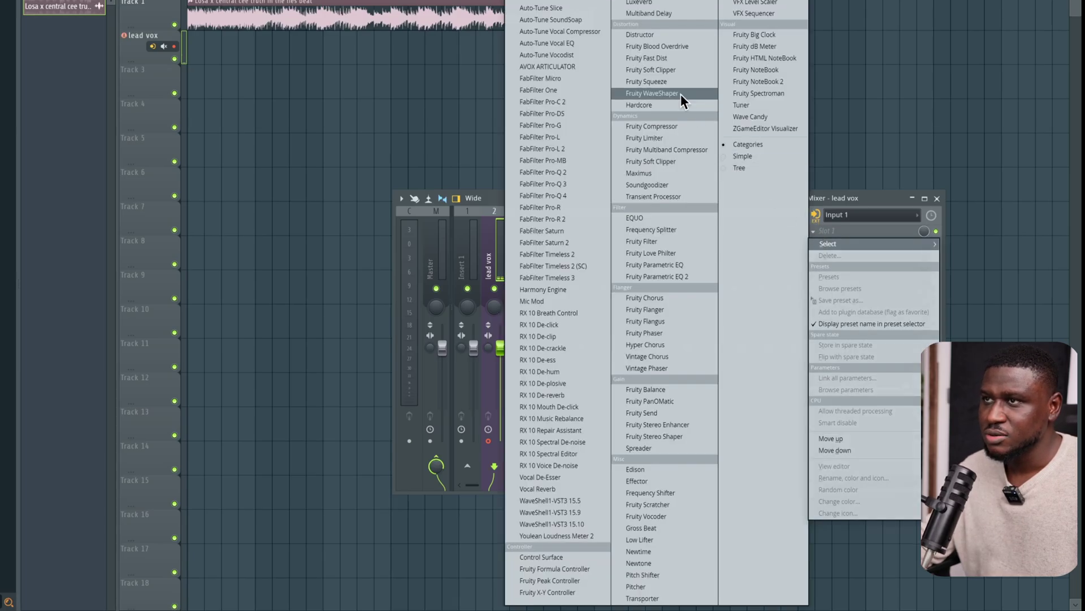
click(542, 8)
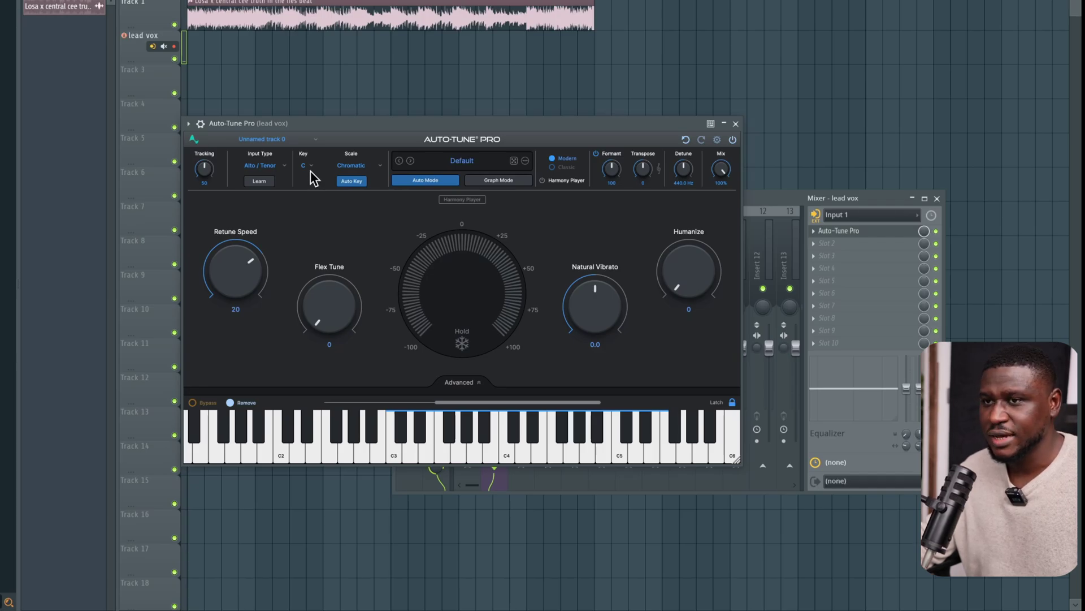
key(alt+Tab)
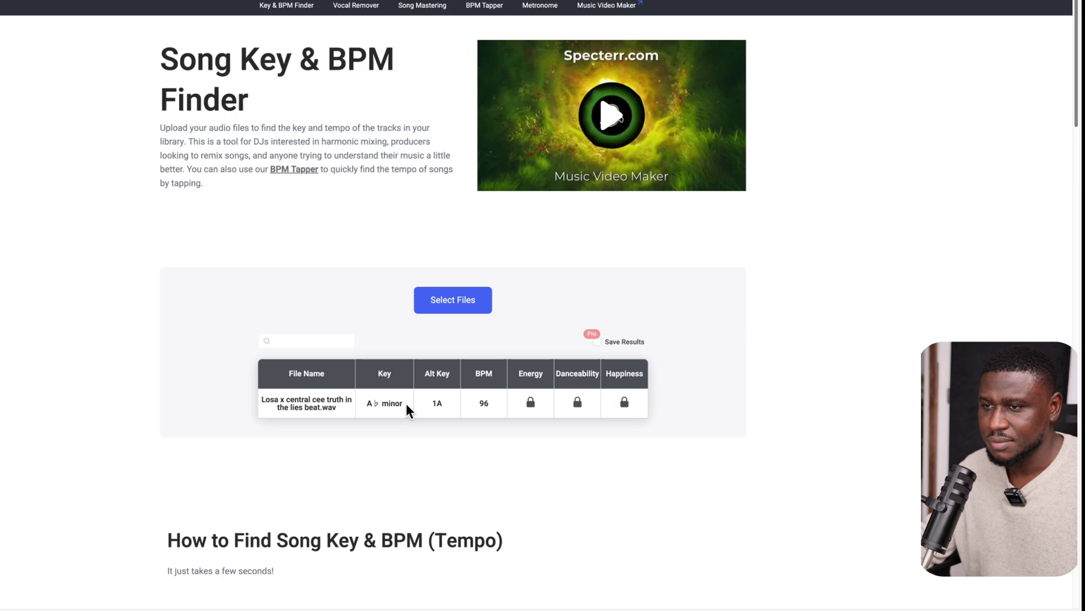
key(ctrl+Left)
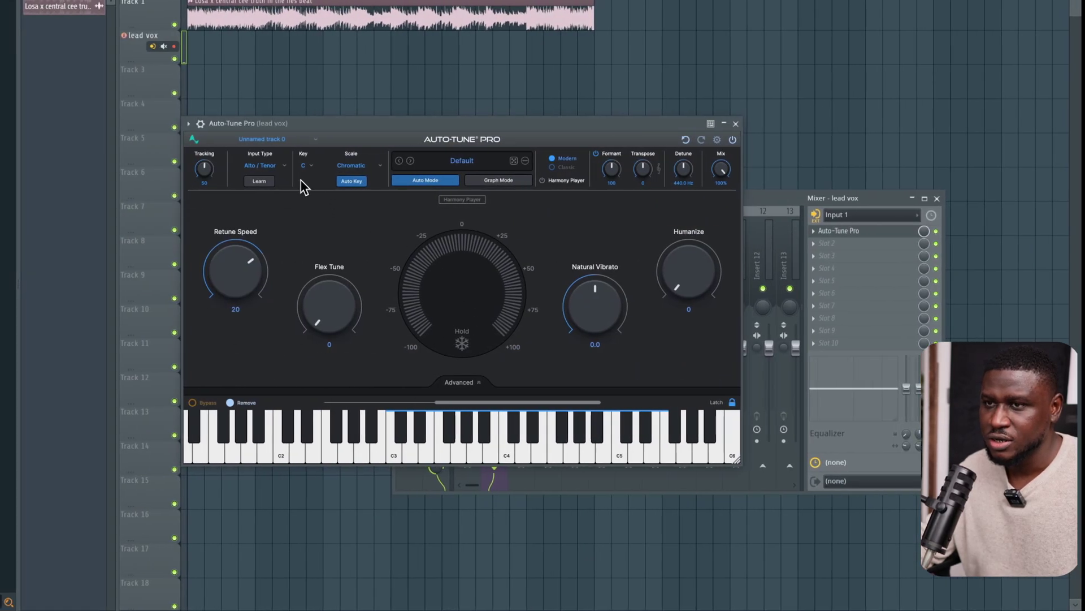
- Set Auto-Tune Pro to key G#, Minor scale, and Low Male input type
click(307, 167)
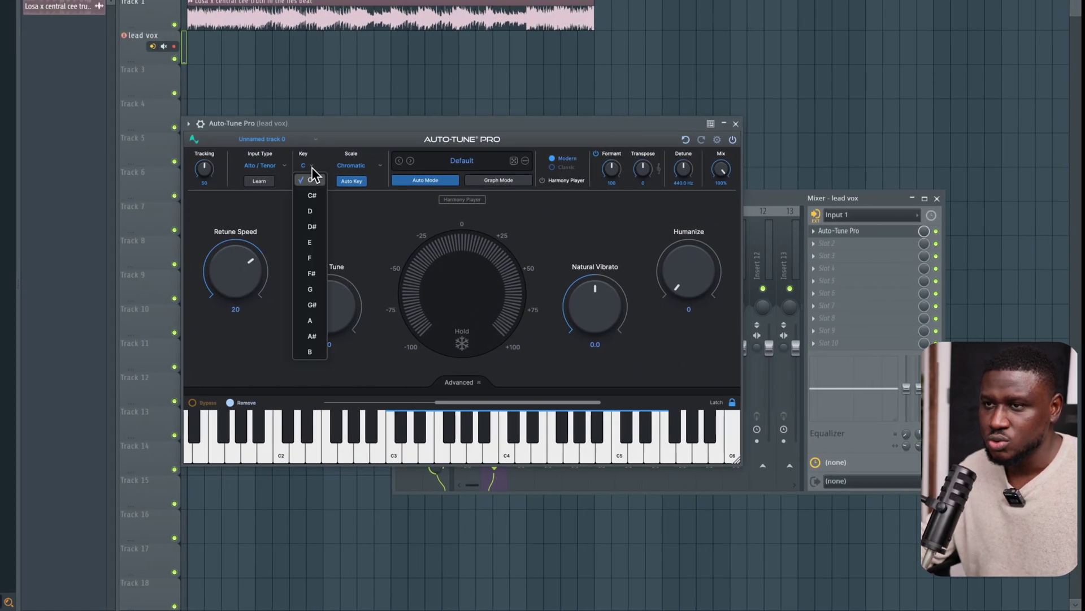
click(313, 305)
click(351, 166)
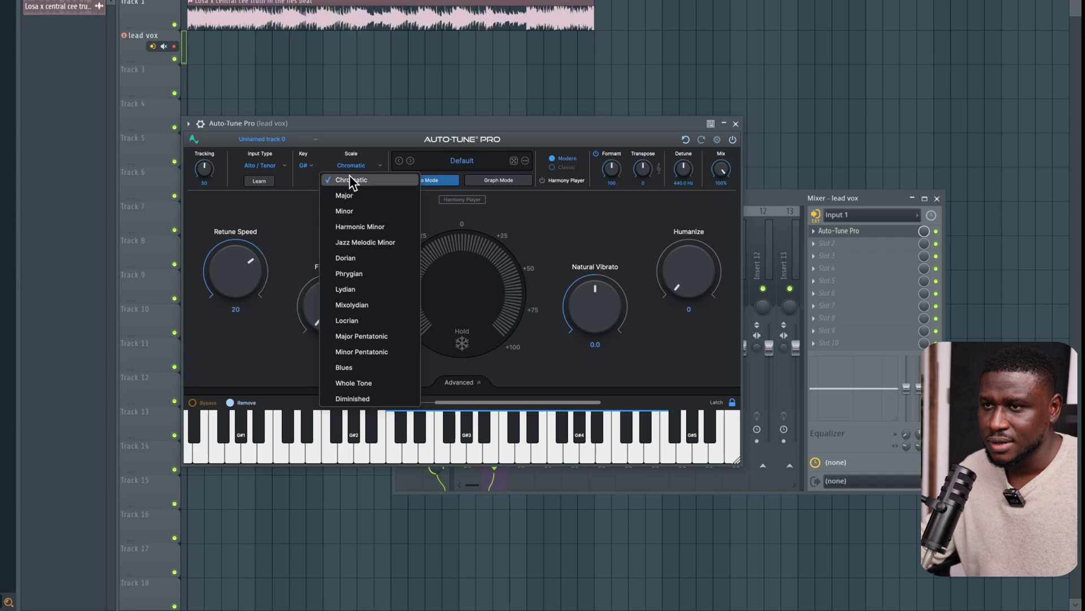
click(350, 206)
click(255, 168)
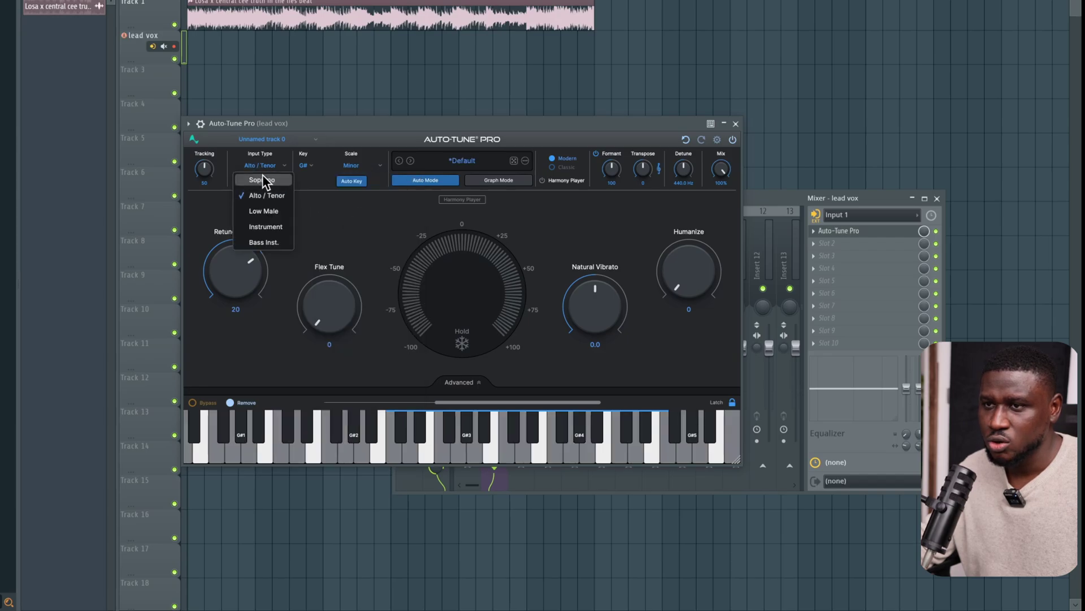
click(266, 212)
- Set retune speed 5, flex tune 27, humanize 100, and enable low latency
drag(227, 278, 235, 272)
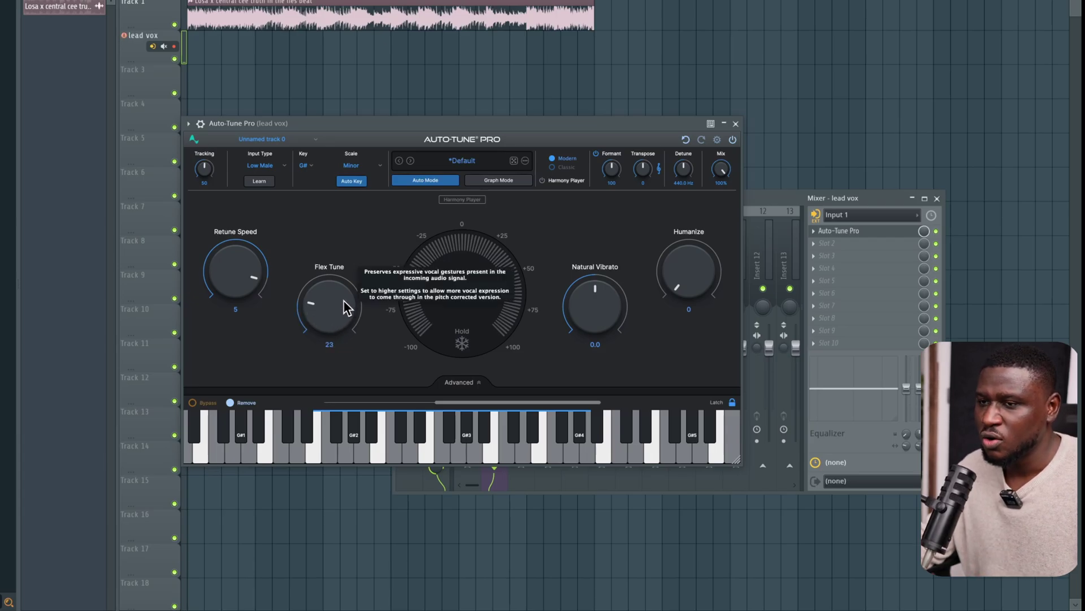
drag(346, 303, 376, 289)
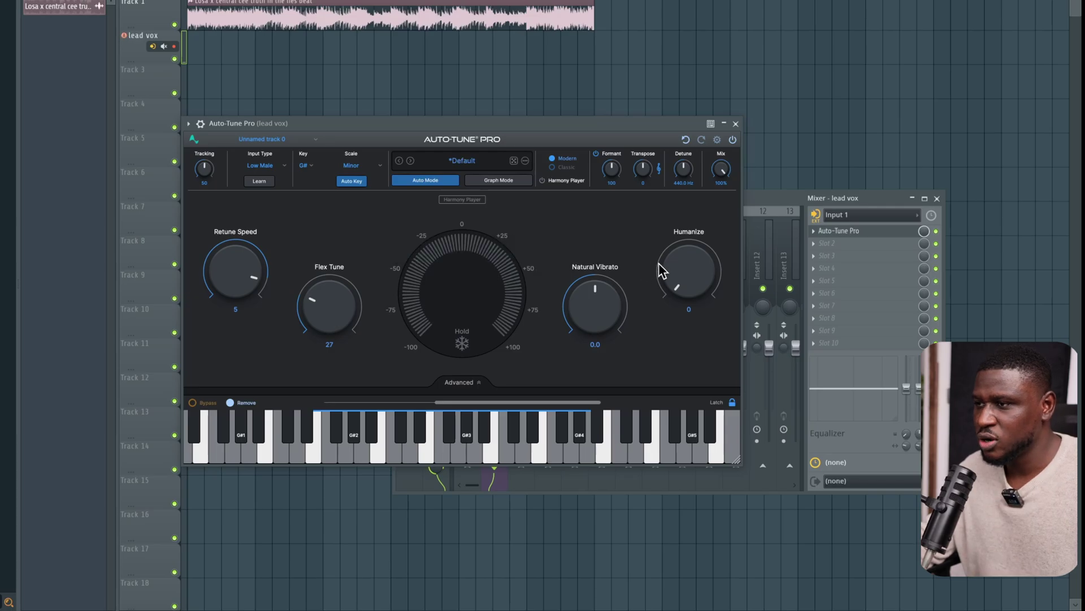
drag(695, 270, 728, 182)
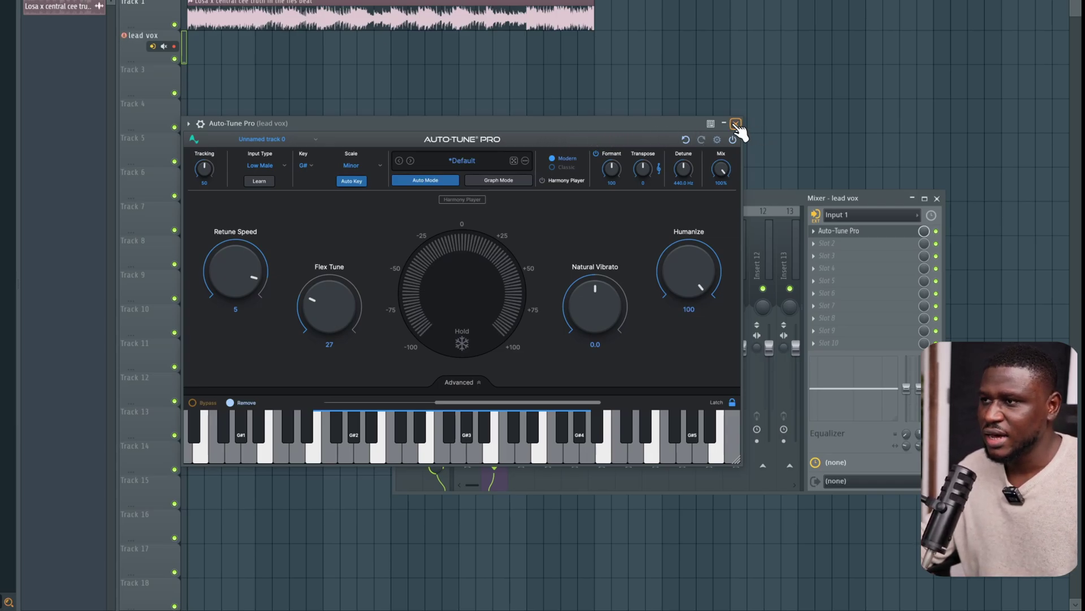
click(719, 140)
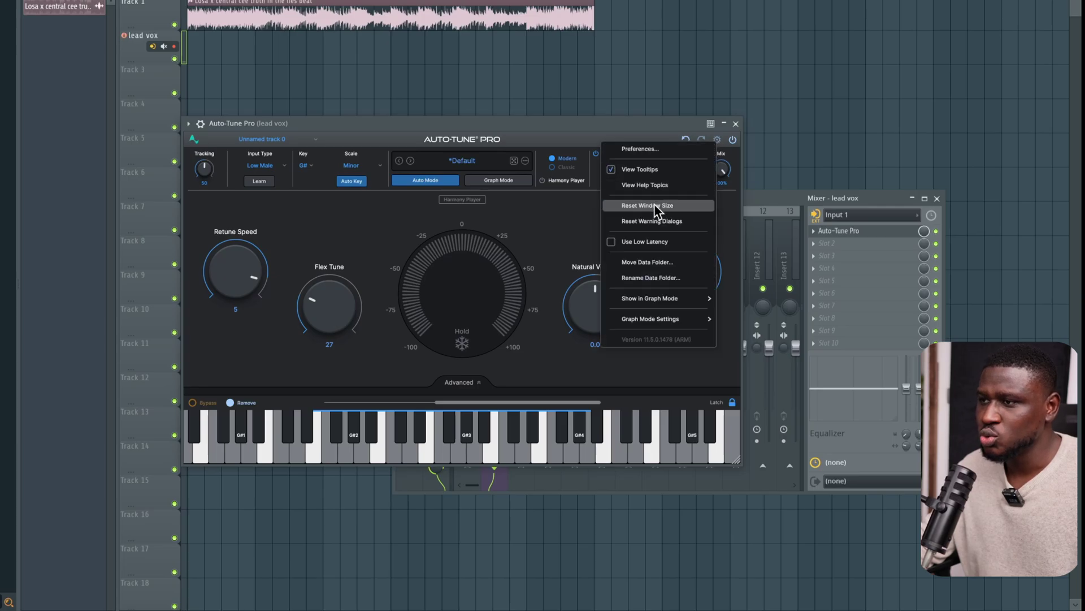
click(654, 243)
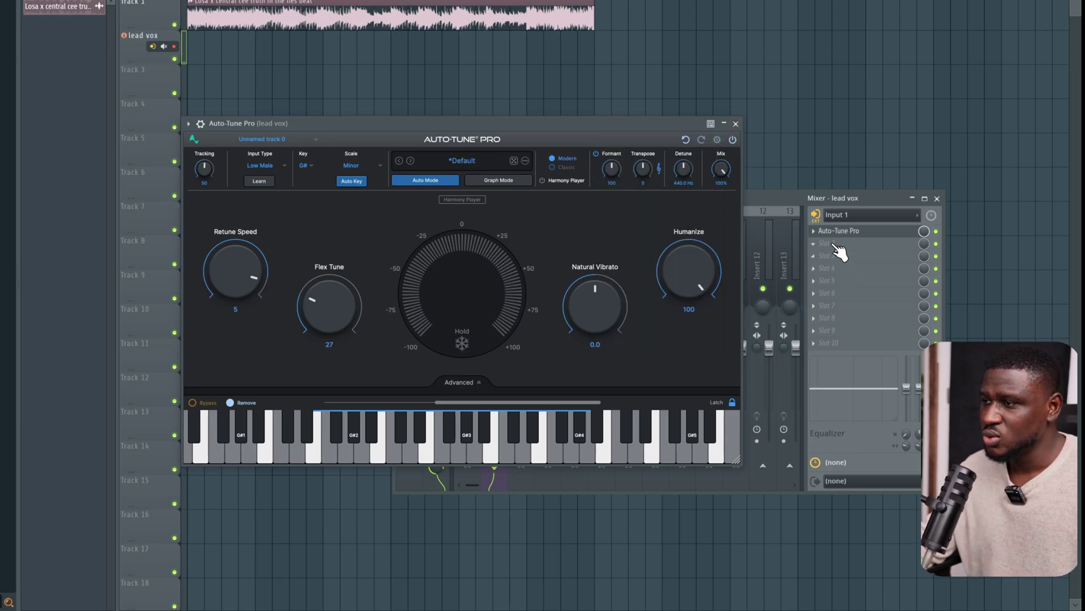
- Add Fruity Compressor in slot 2: -20.3 dB threshold, 4.8:1 ratio, 3.5 dB gain, 8.4 ms attack
click(836, 246)
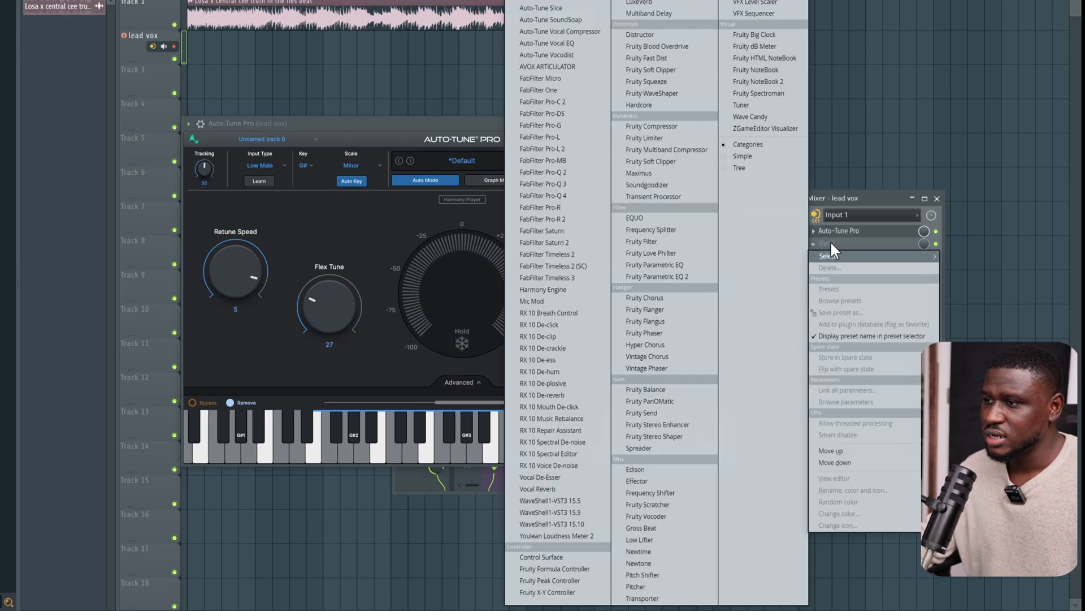
click(645, 129)
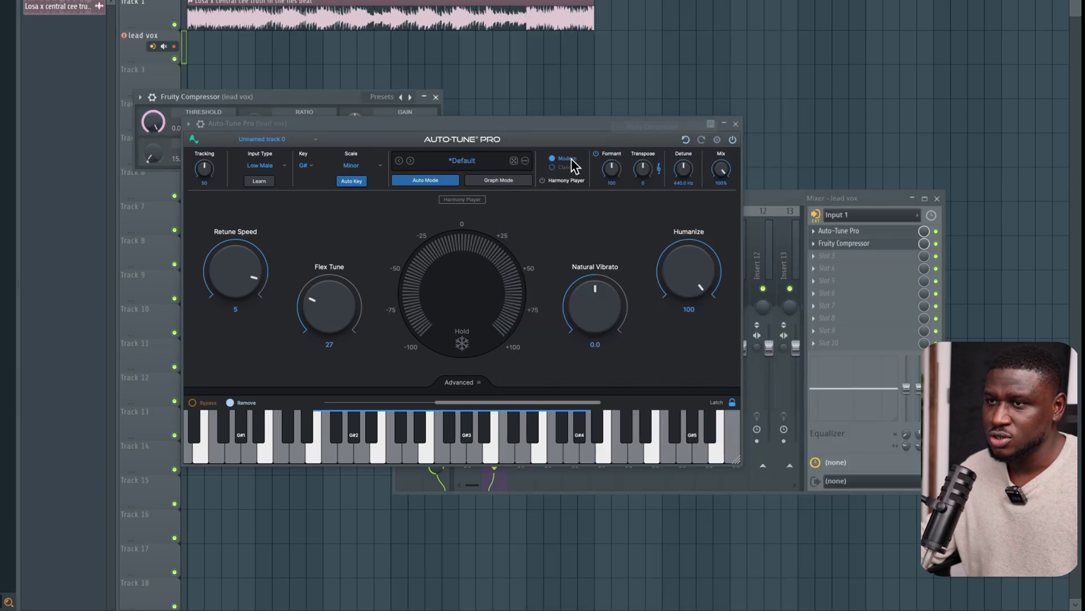
click(736, 124)
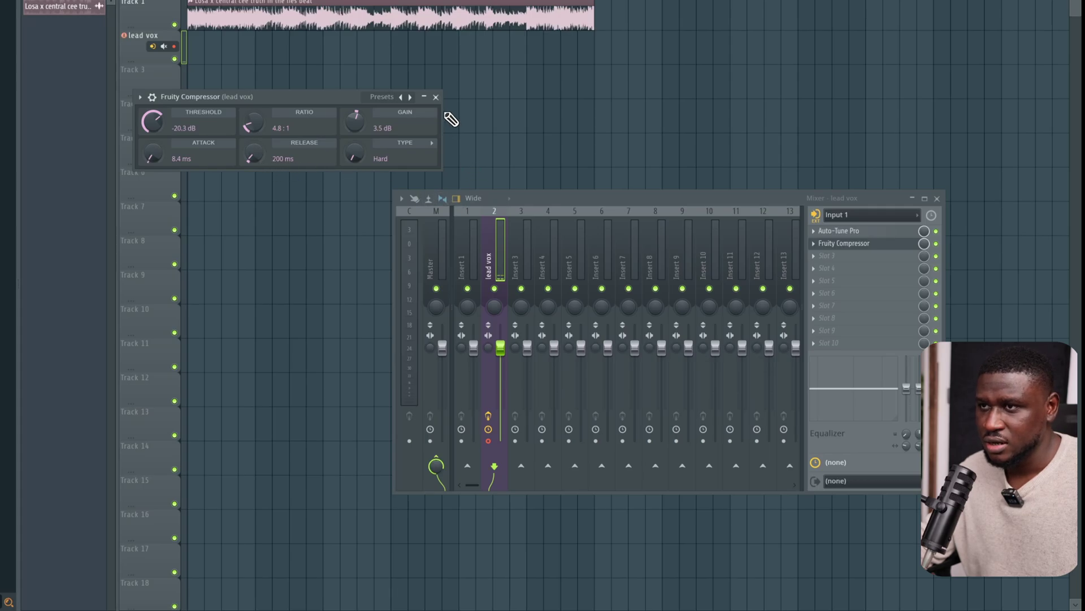
click(437, 98)
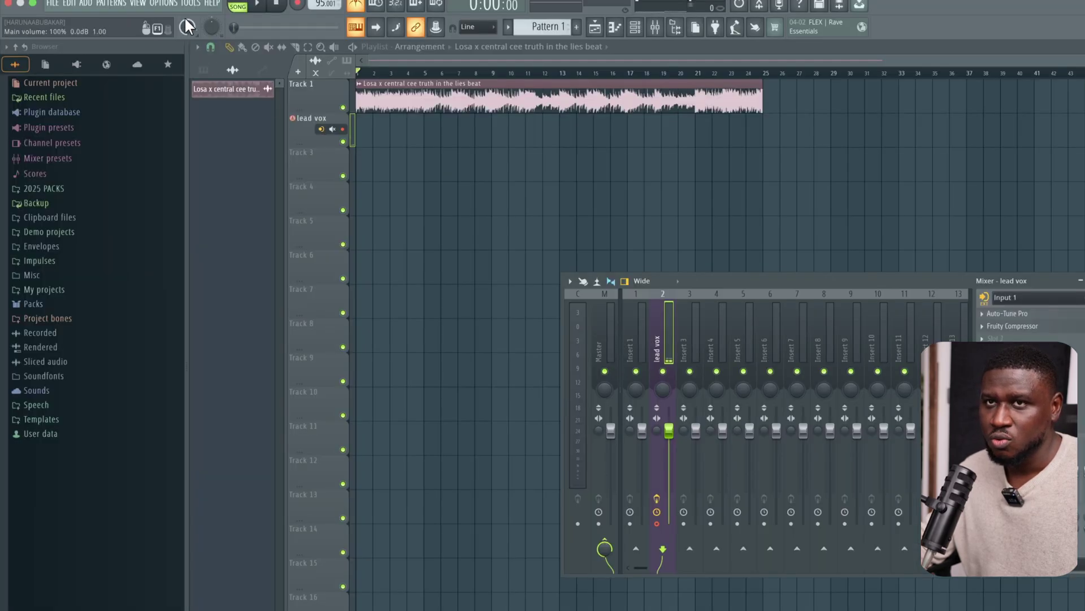
click(166, 6)
click(182, 39)
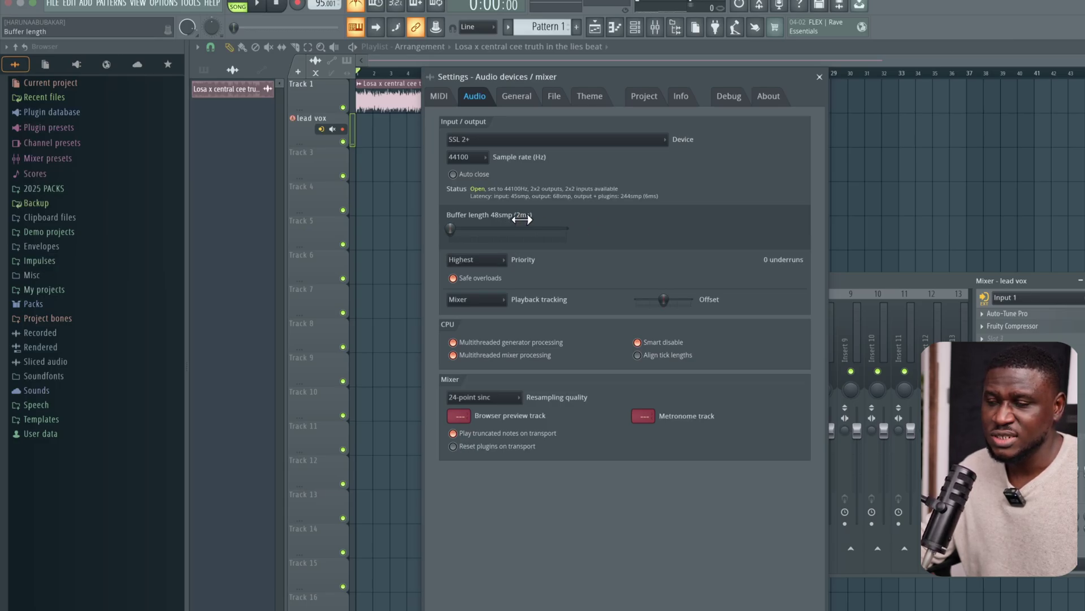
click(819, 79)
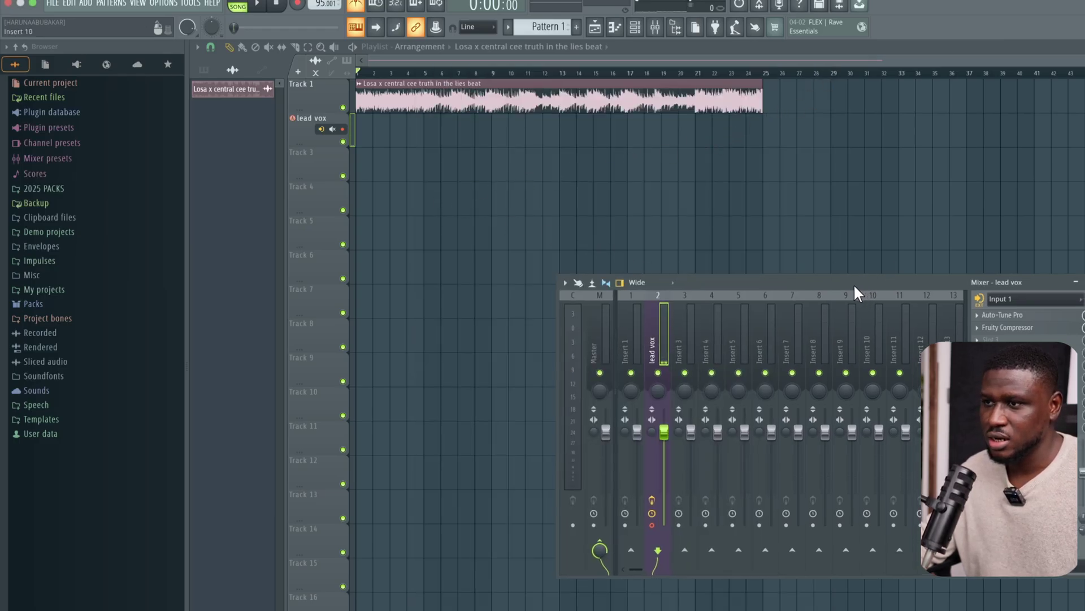
- Move and hide the mixer, record a take, then stop and undo the bad take
drag(871, 287, 630, 418)
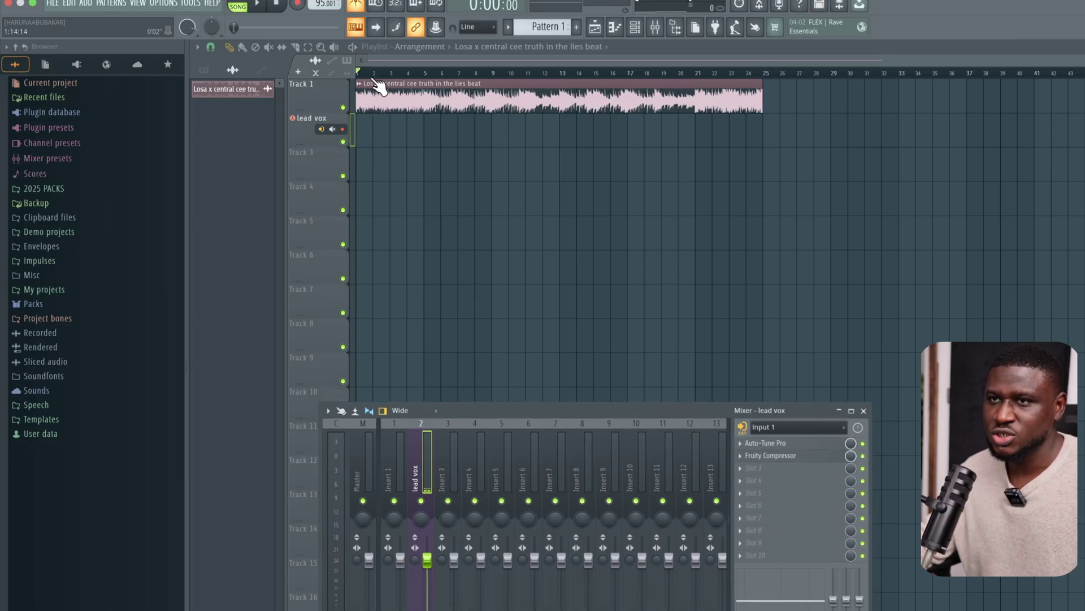
key(F9)
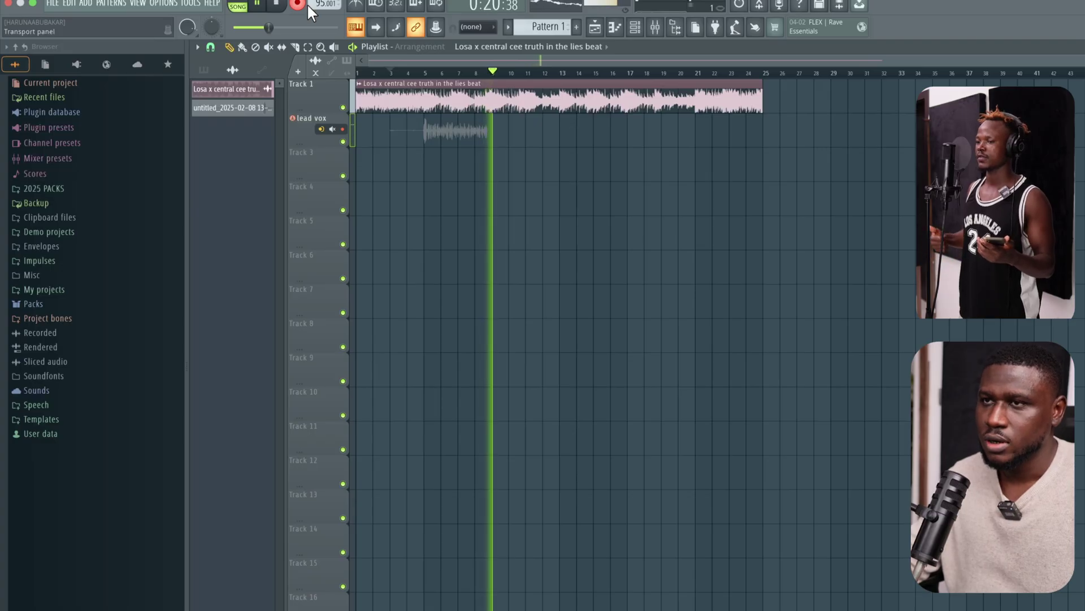
key(space)
key(ctrl+z)
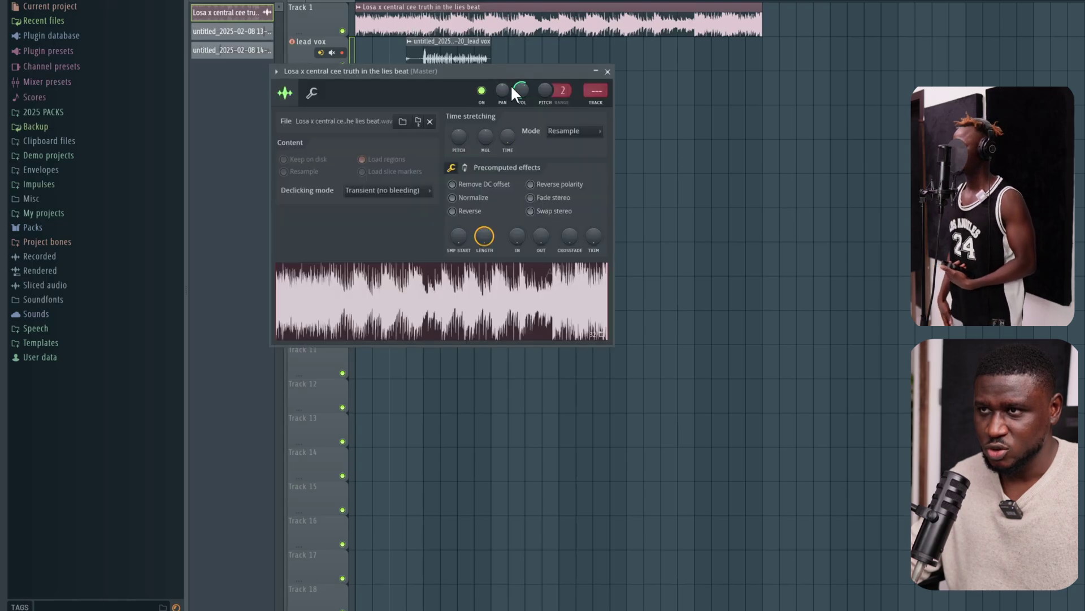
- Route the beat to mixer insert 1, play from near bar 5, and close Auto-Tune Pro
key(ctrl+l)
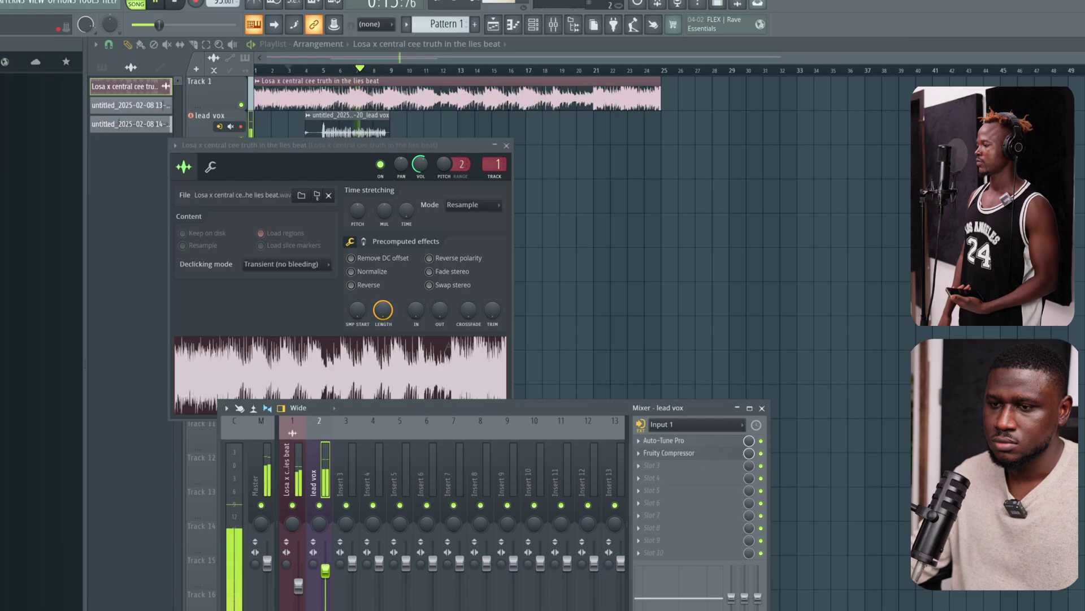
click(570, 341)
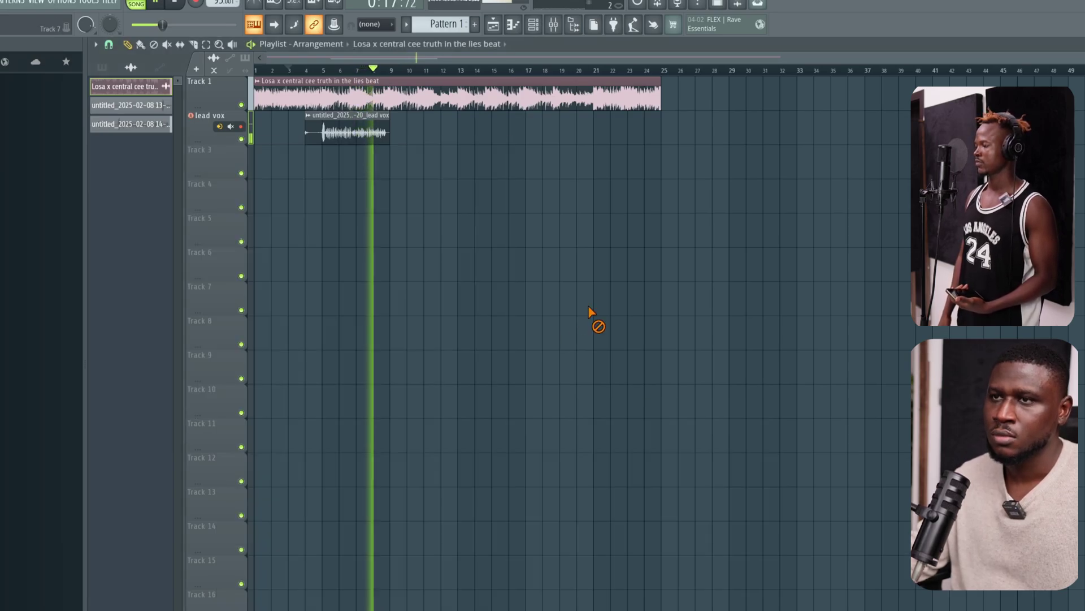
click(325, 70)
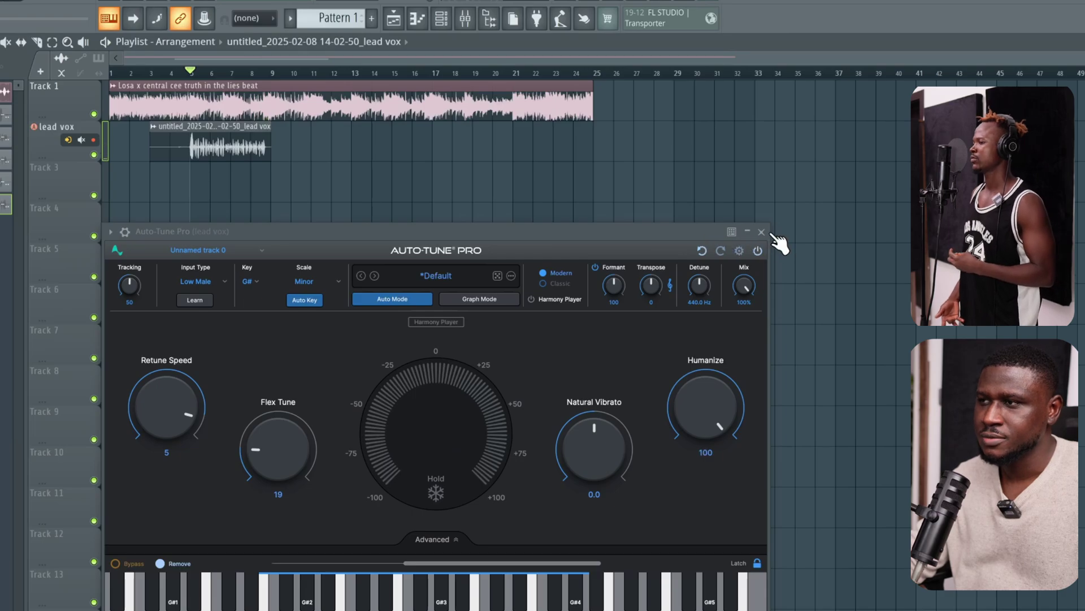
click(762, 231)
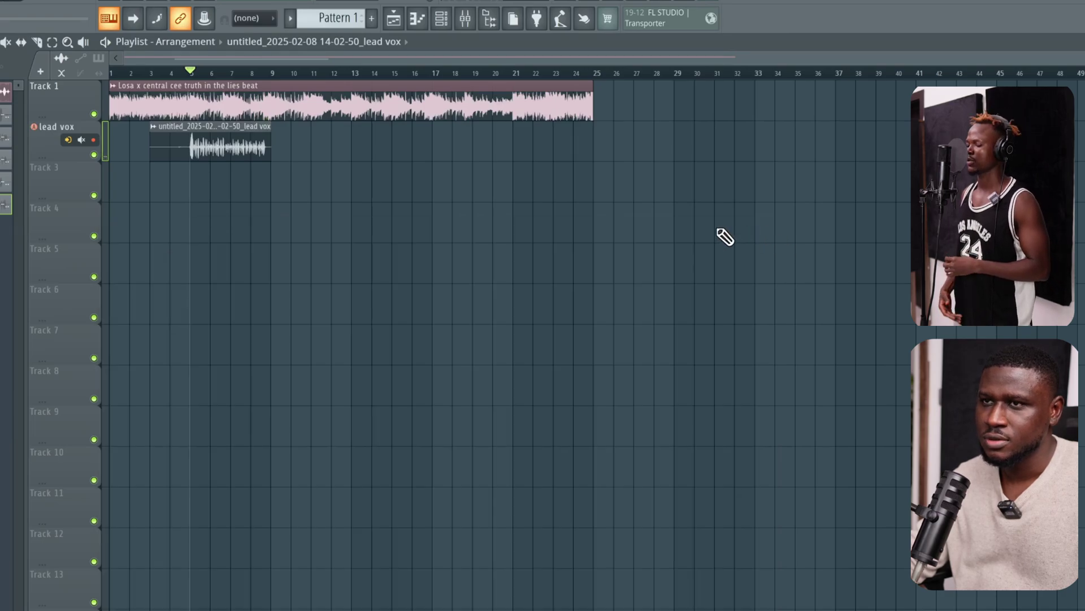
- Delete the old lead vox clip and record a fresh take over the beat
right_click(242, 157)
key(space)
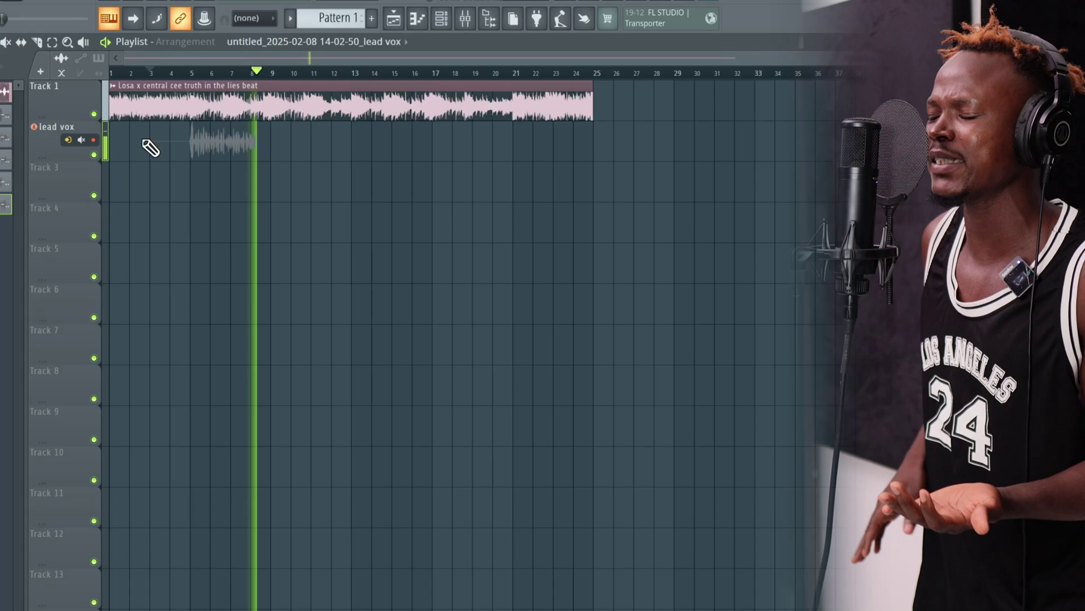
key(space)
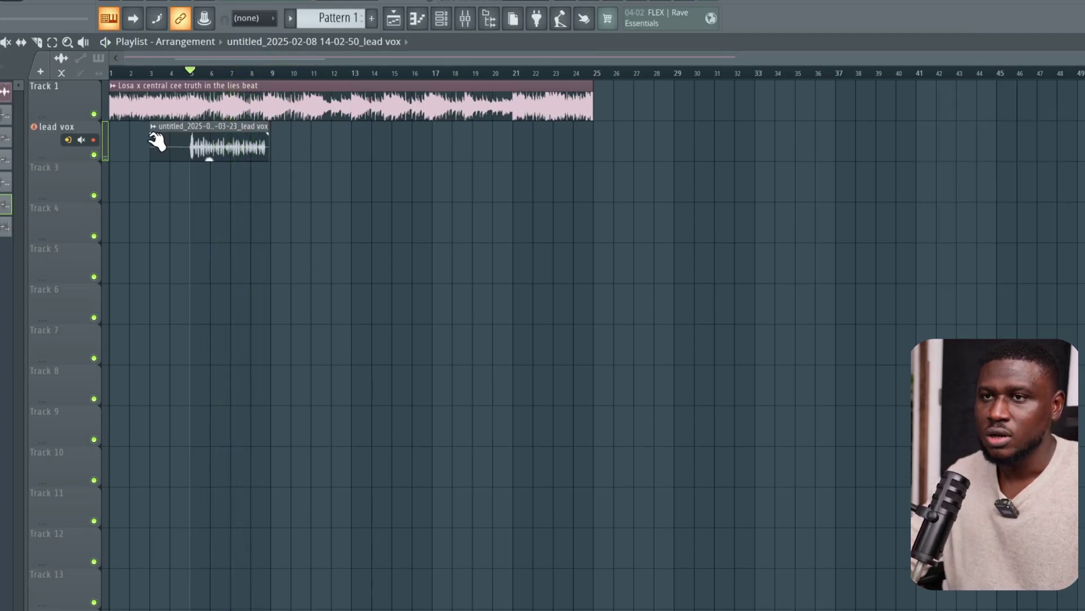
- Clone the lead vox track to create 'lead vox #2' for the new take
right_click(47, 126)
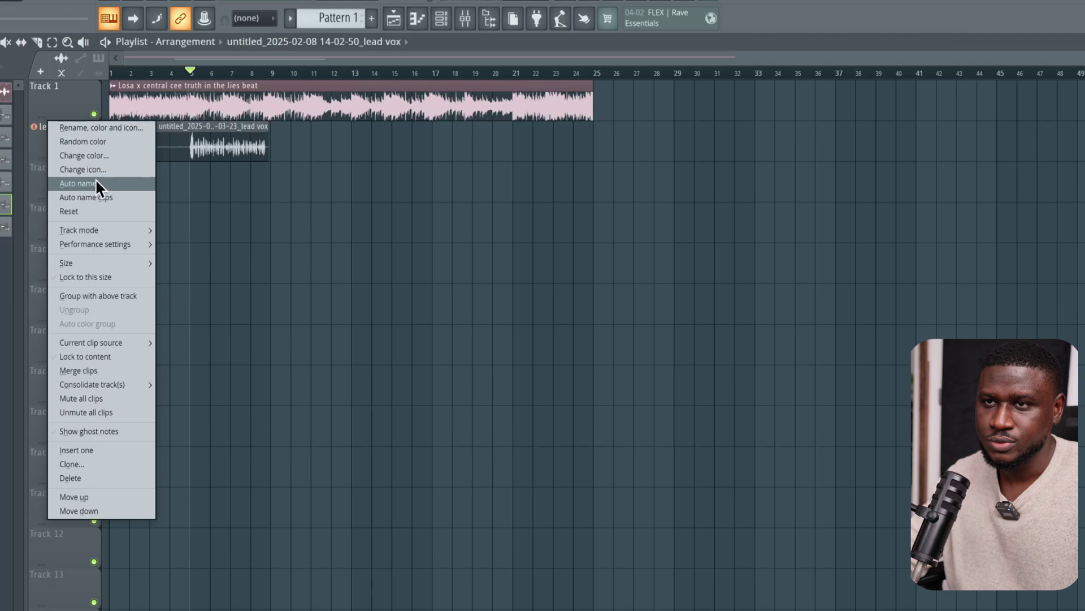
click(85, 463)
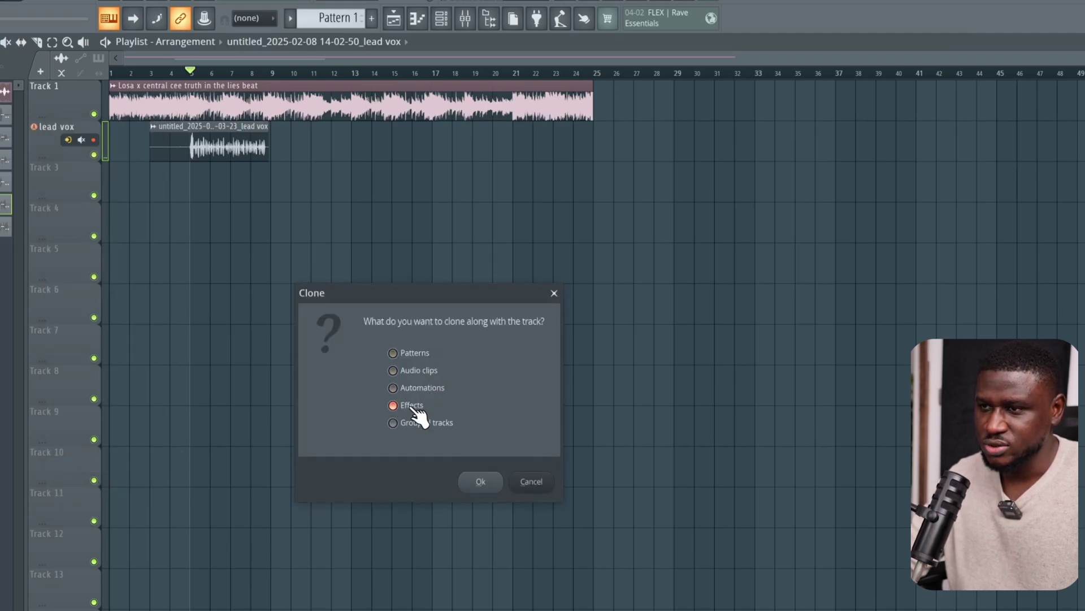
click(472, 481)
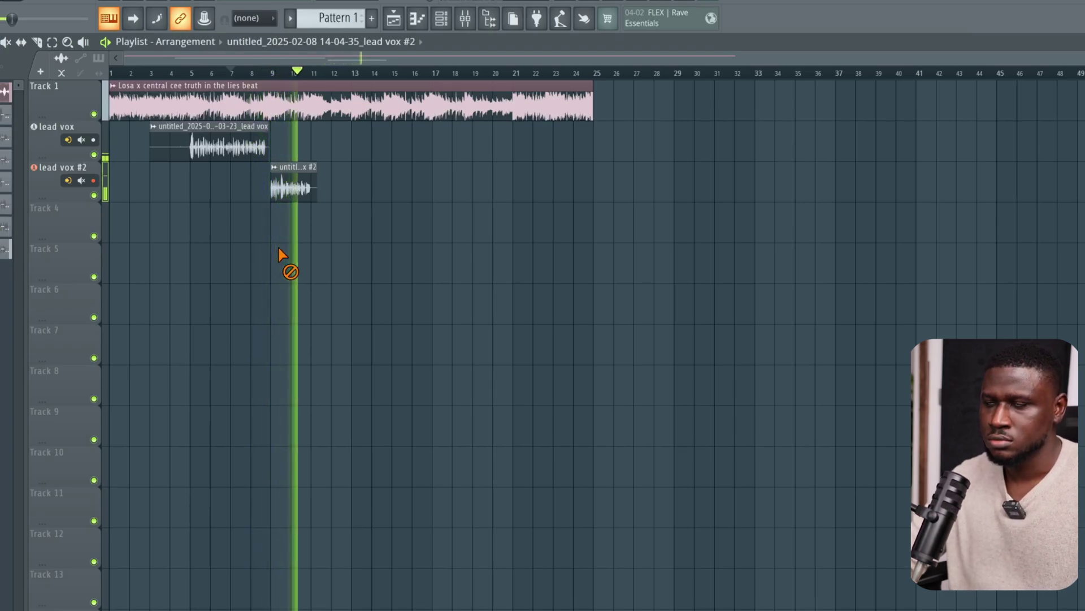
- Replay the section from bar 7 to review the takes
key(space)
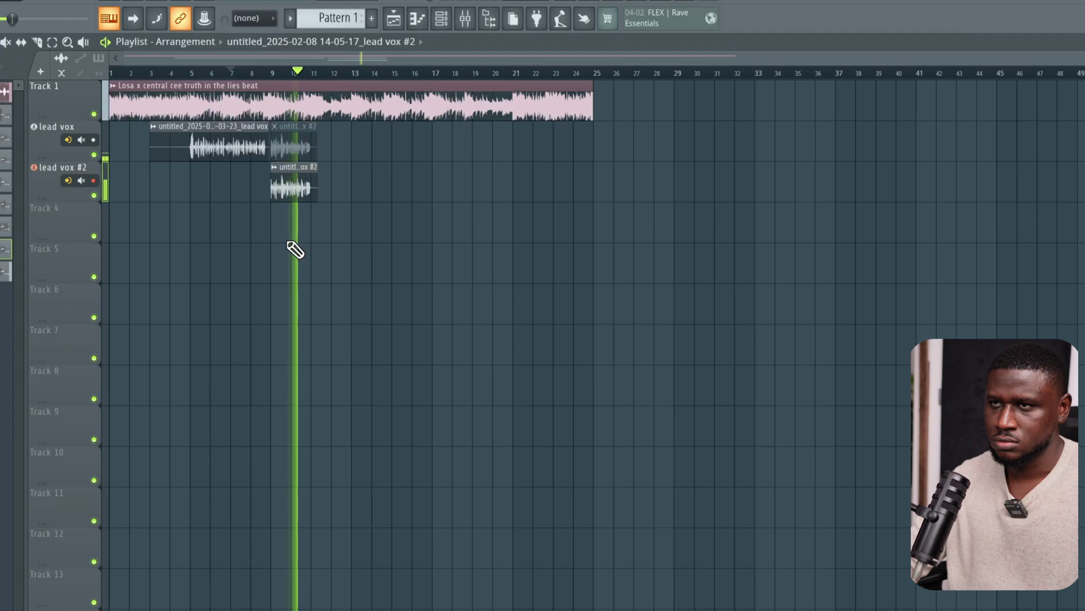
key(space)
key(space)
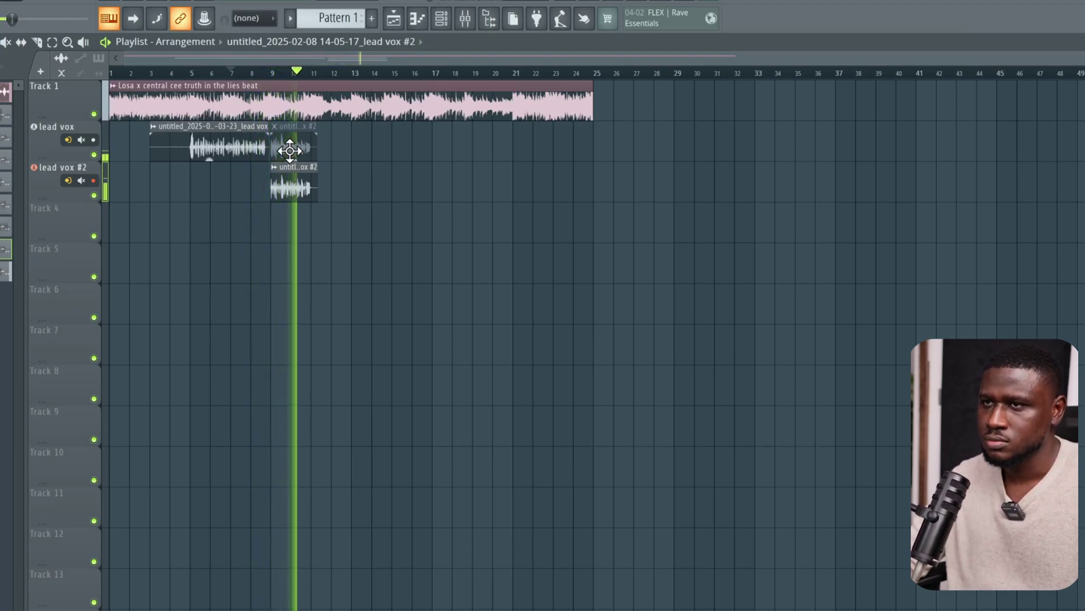
key(space)
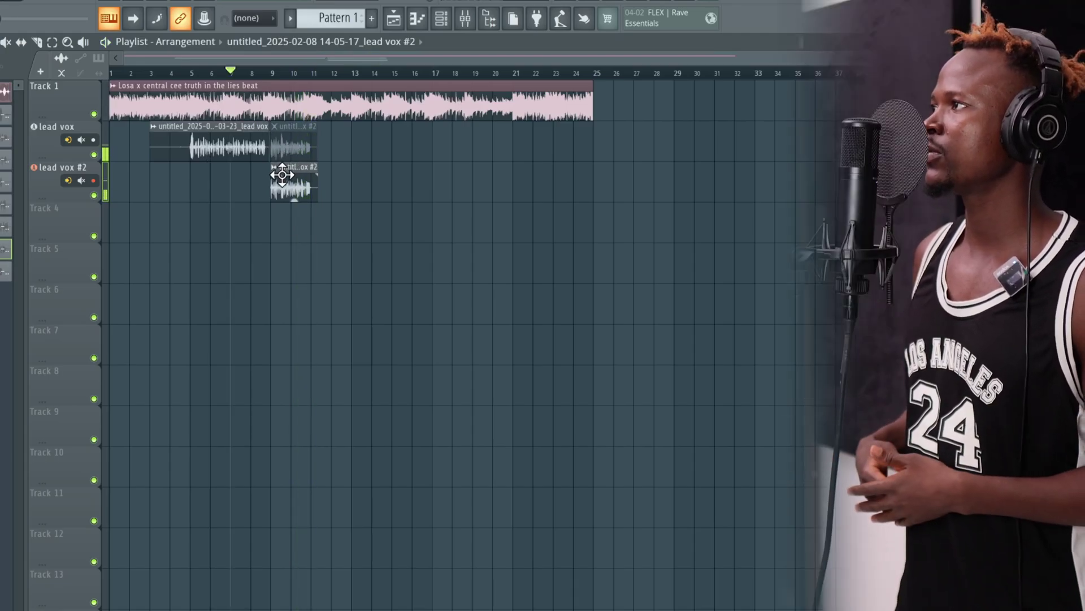
- Move the short take onto lead vox at bar 9 and record another lead vox #2 pass
drag(282, 175, 288, 146)
key(space)
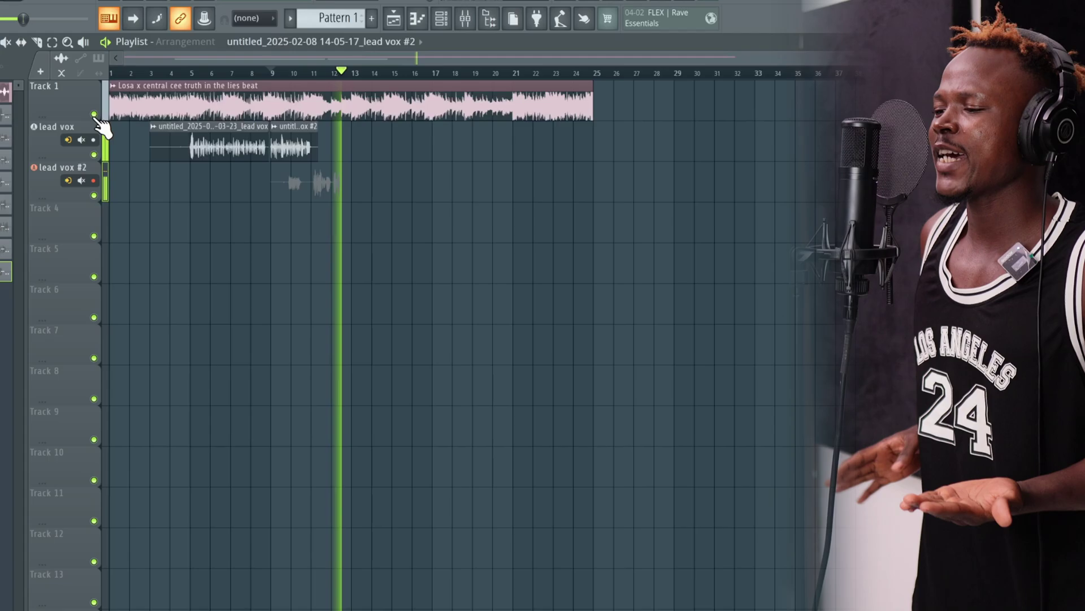
key(space)
- Undo the unwanted take, record a fresh one from bar 9, and trim its leading silence
key(ctrl+z)
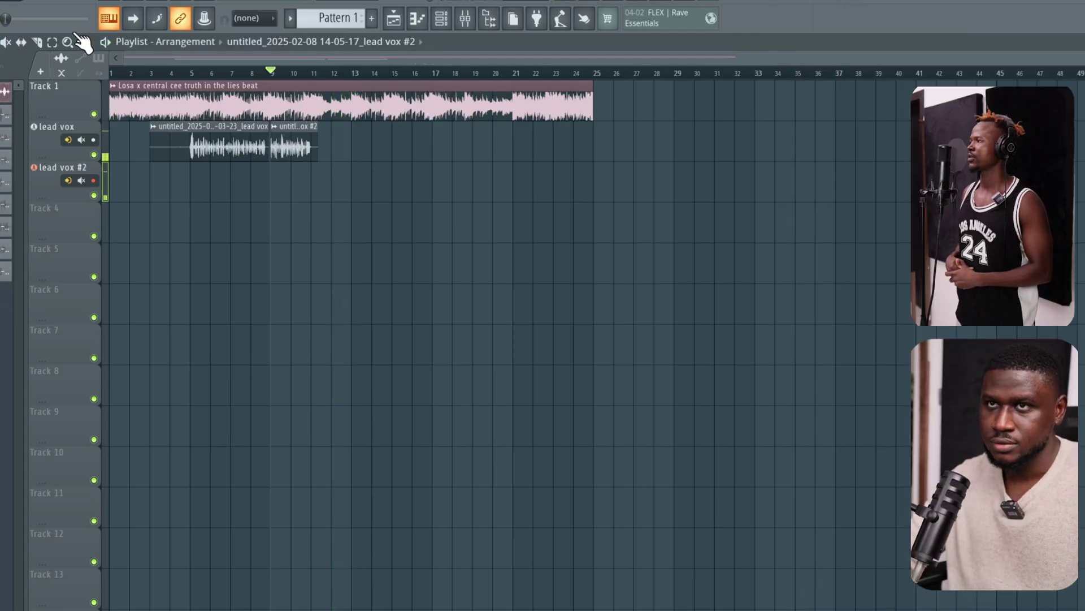
key(space)
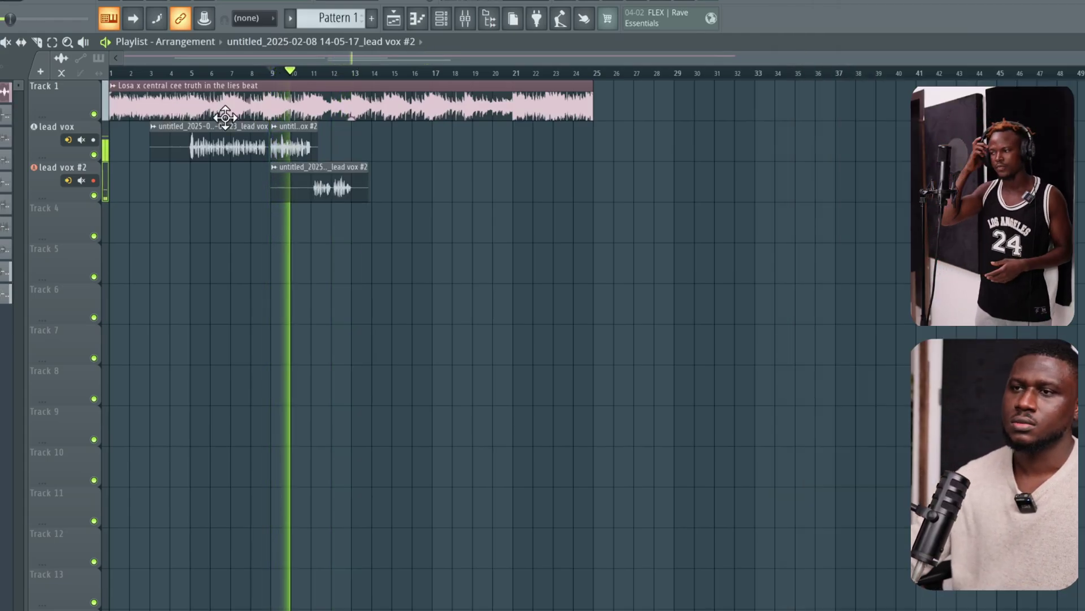
drag(272, 196, 300, 203)
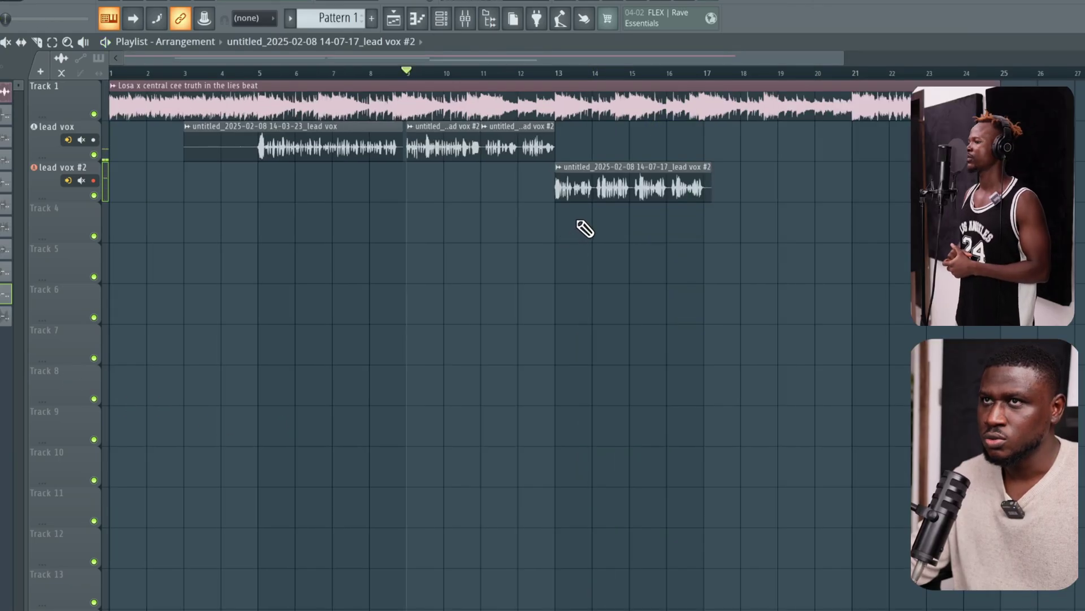
- Delete the rejected lead vox #2 take, then move the new take onto lead vox at bar 13
right_click(600, 185)
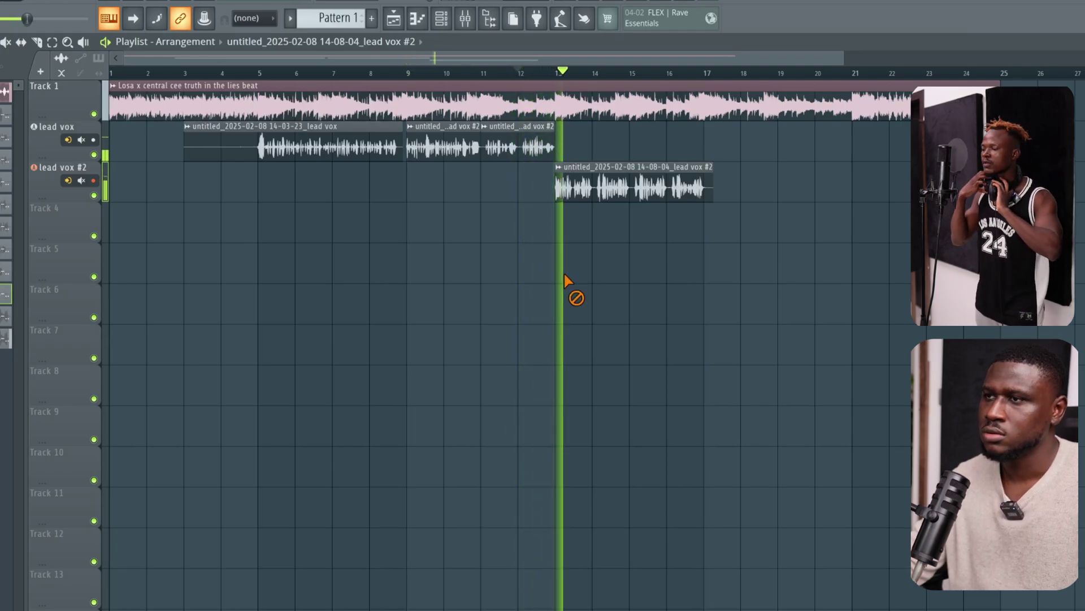
double_click(594, 185)
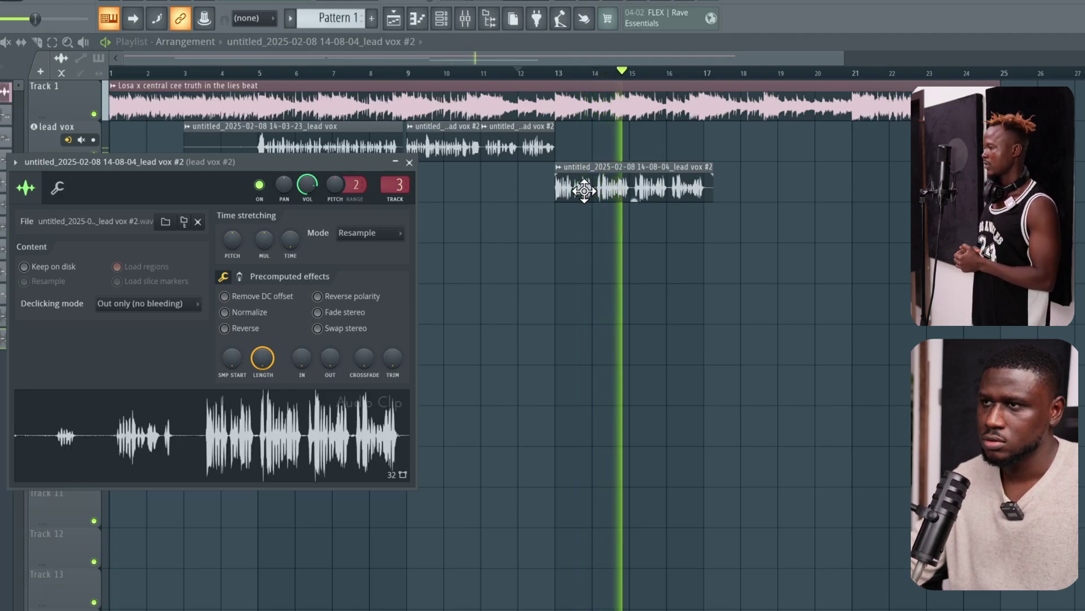
drag(586, 190, 589, 146)
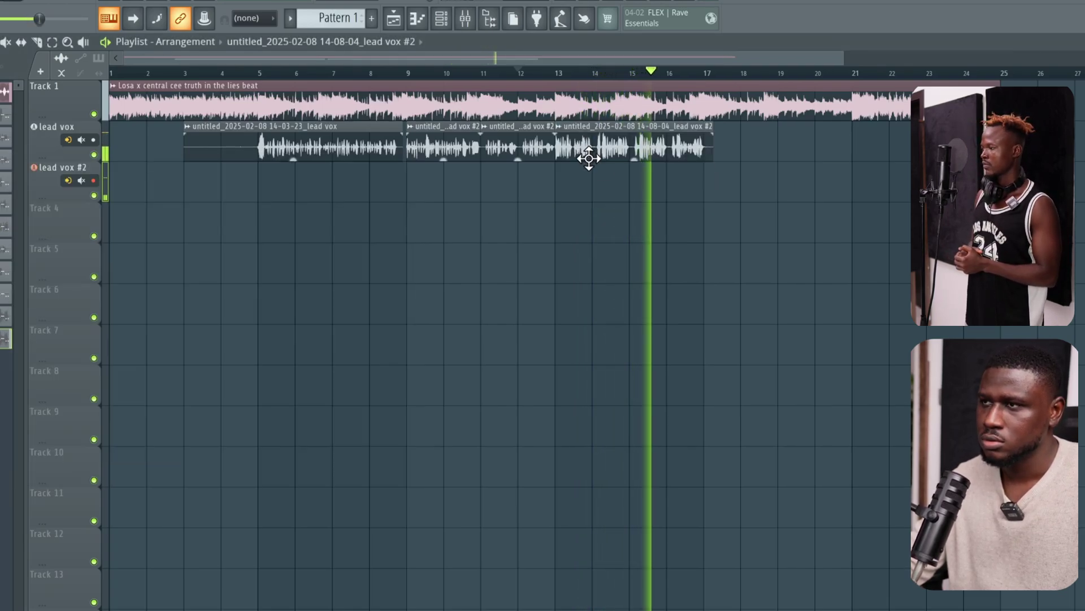
- Open the Mixer and inspect the lead vox and lead vox #2 insert channels
click(465, 18)
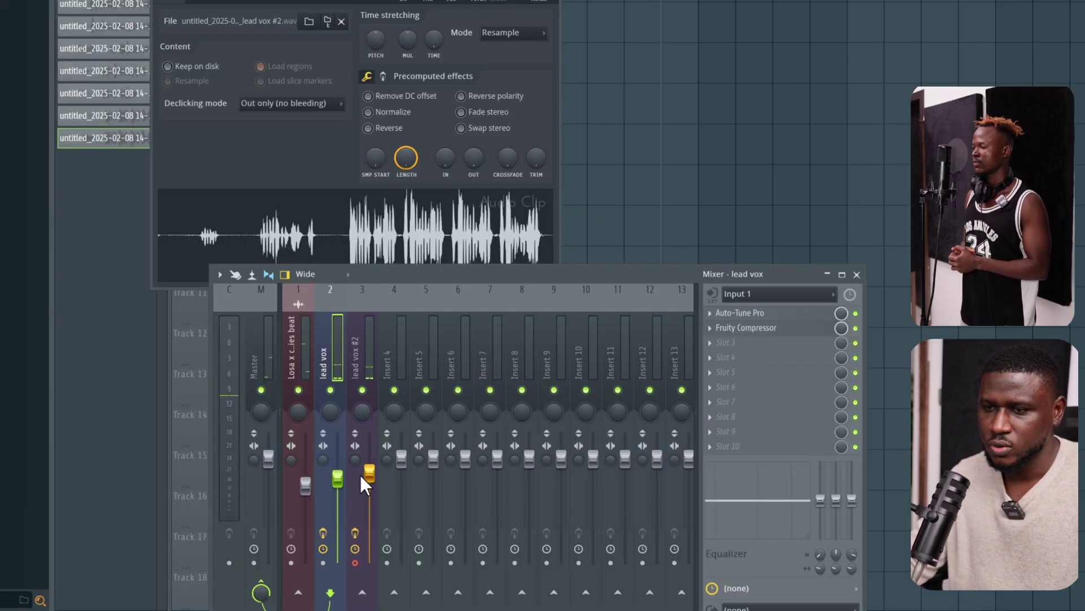
click(340, 479)
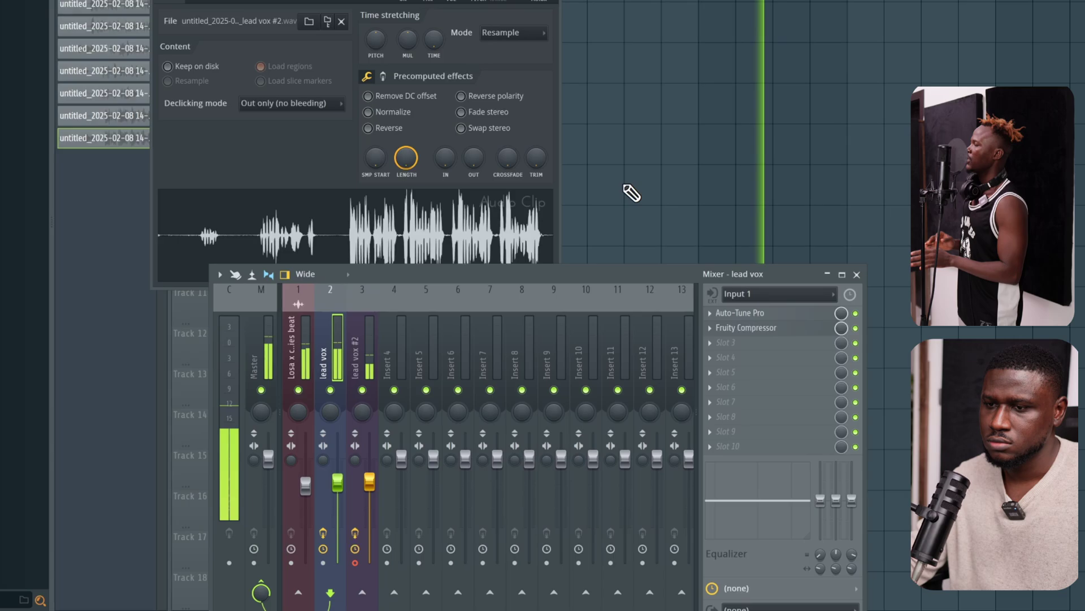
click(372, 480)
click(338, 485)
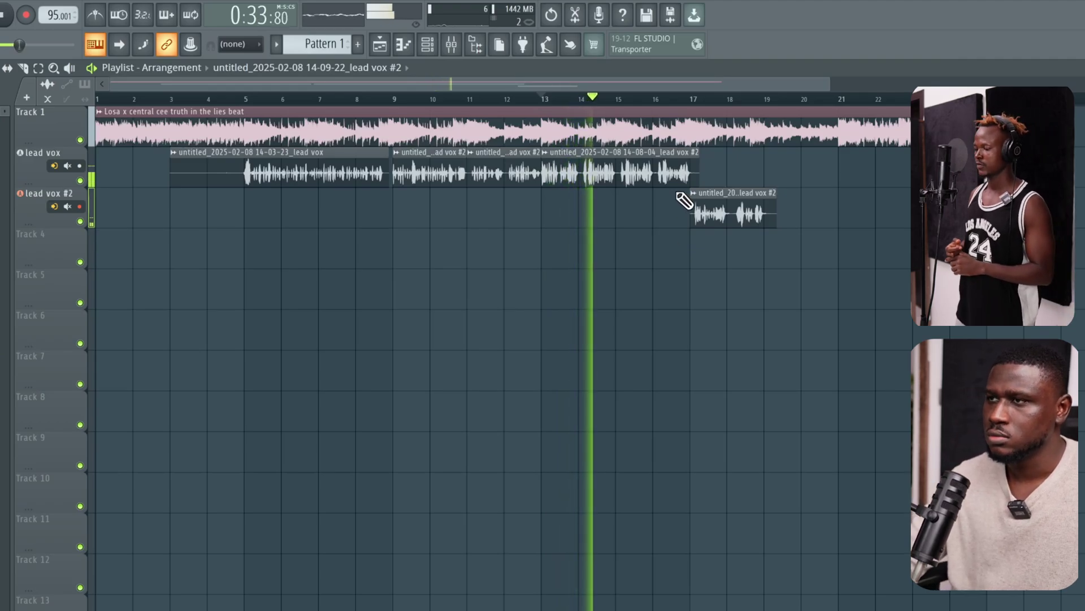
scroll(661, 243, down, 1)
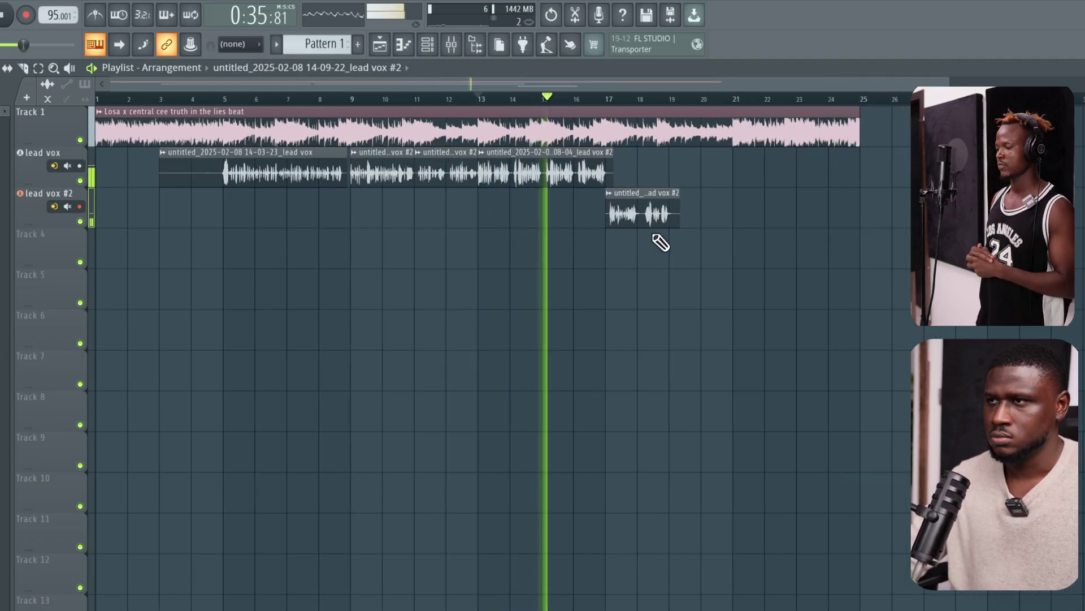
scroll(607, 271, down, 1)
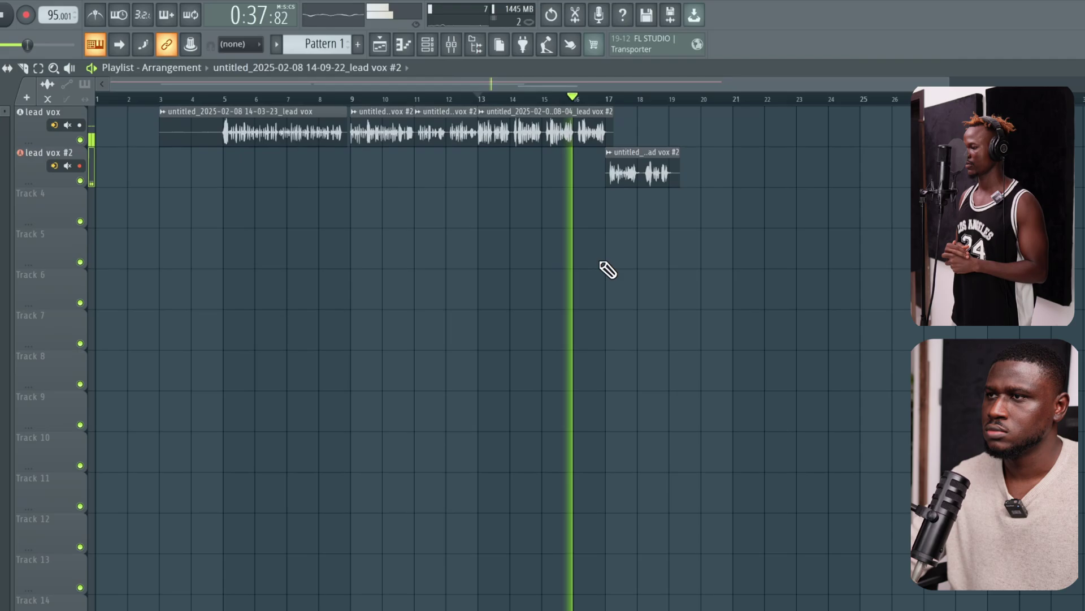
scroll(607, 269, up, 1)
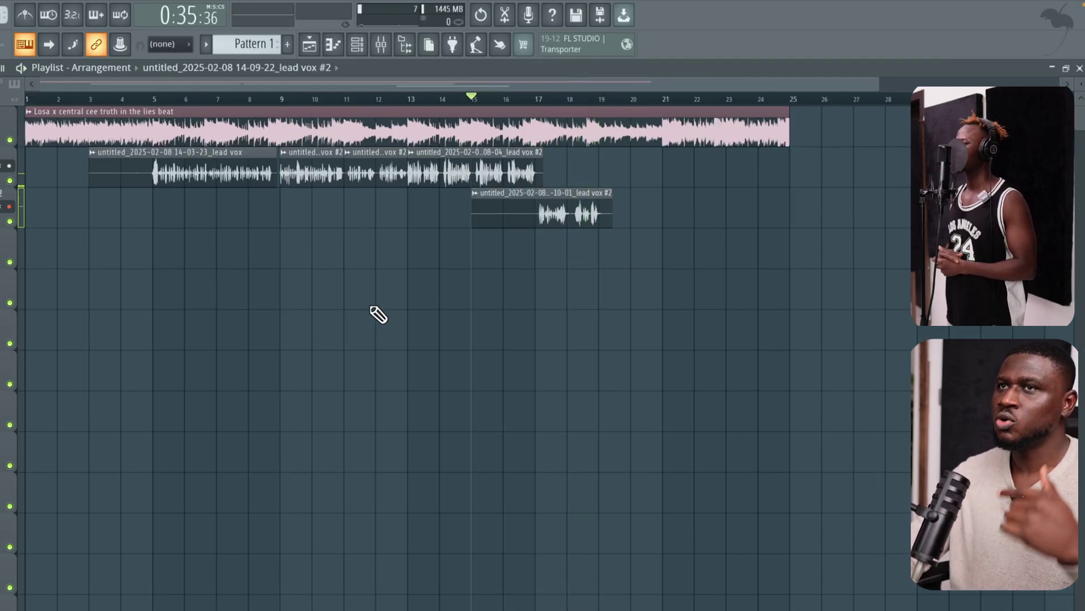
- Delete the rejected take on track 3, record a replacement, and trim its start
right_click(570, 204)
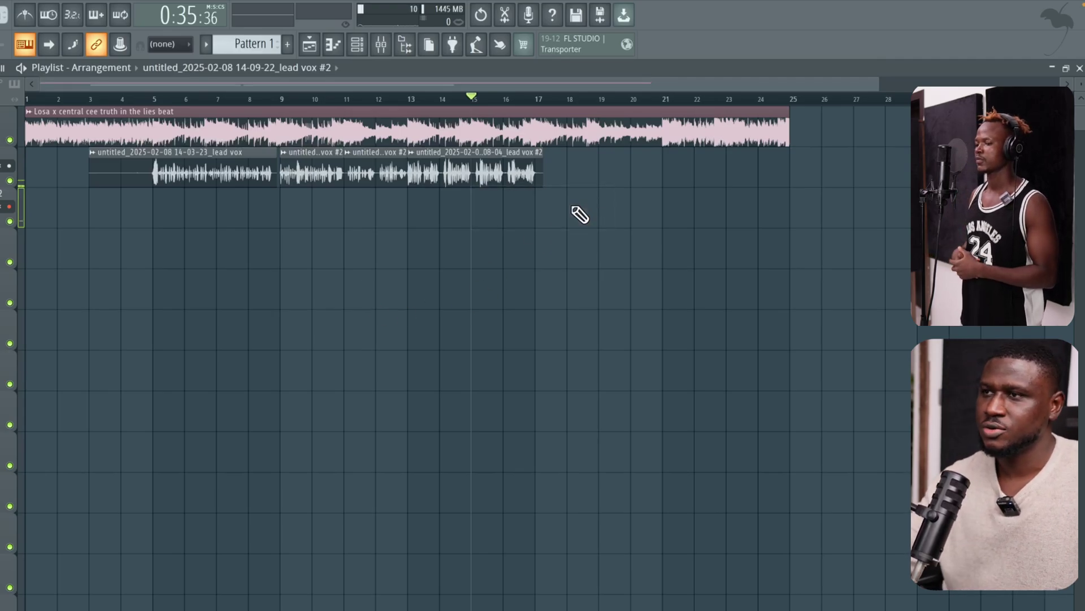
key(space)
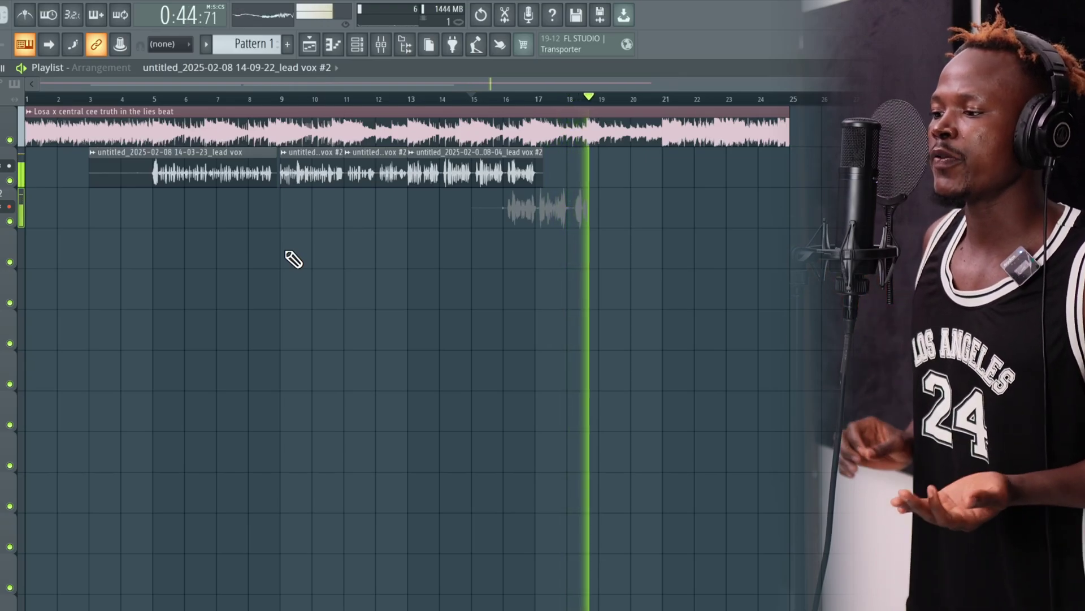
key(space)
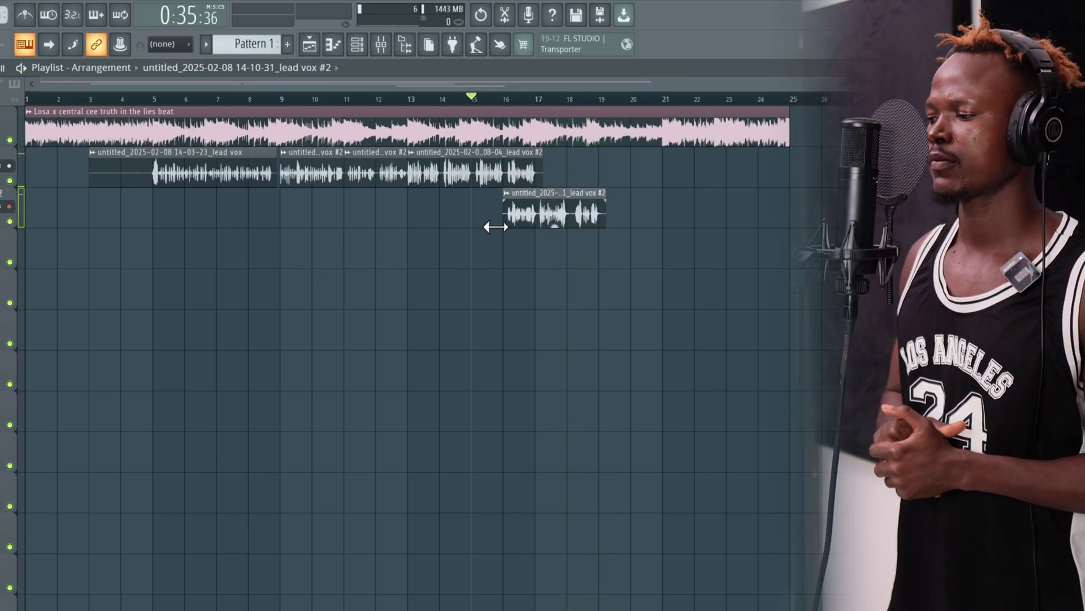
drag(503, 216, 535, 216)
- Record another lead vox #2 take and play it back from bar 17
key(space)
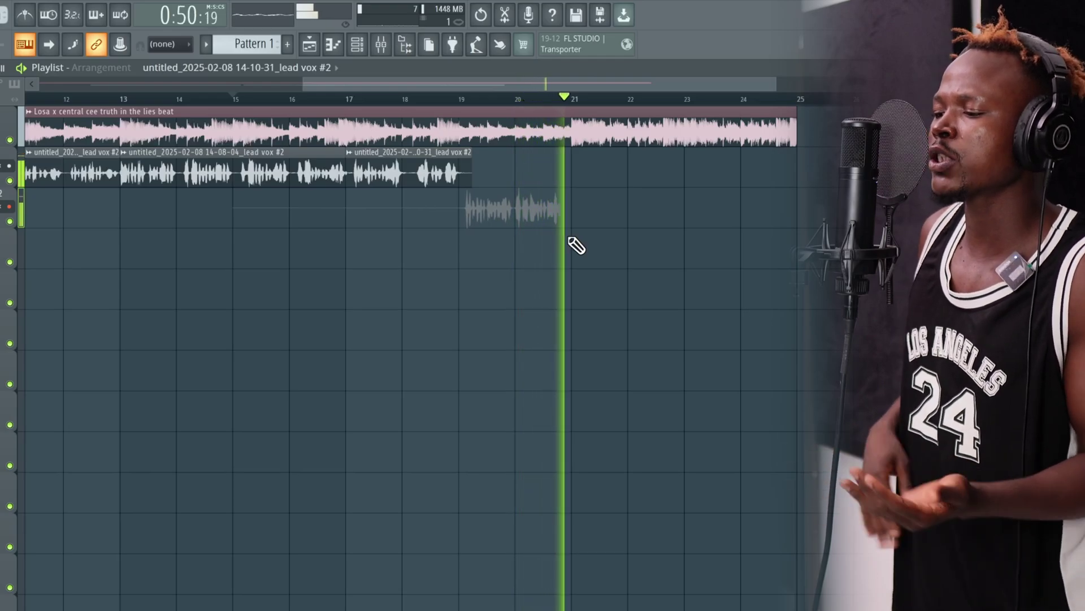
key(space)
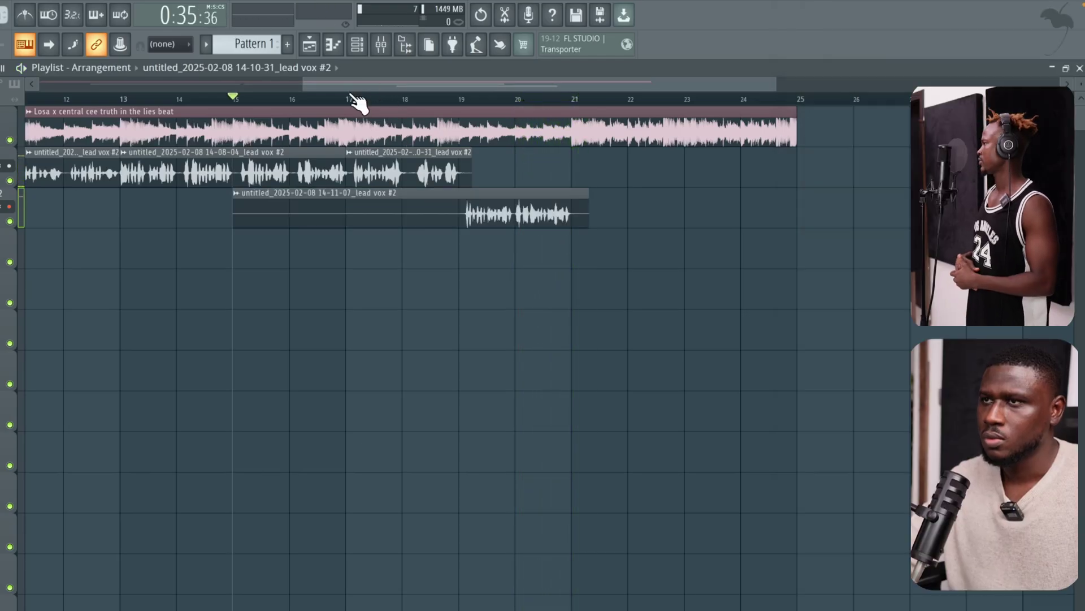
key(space)
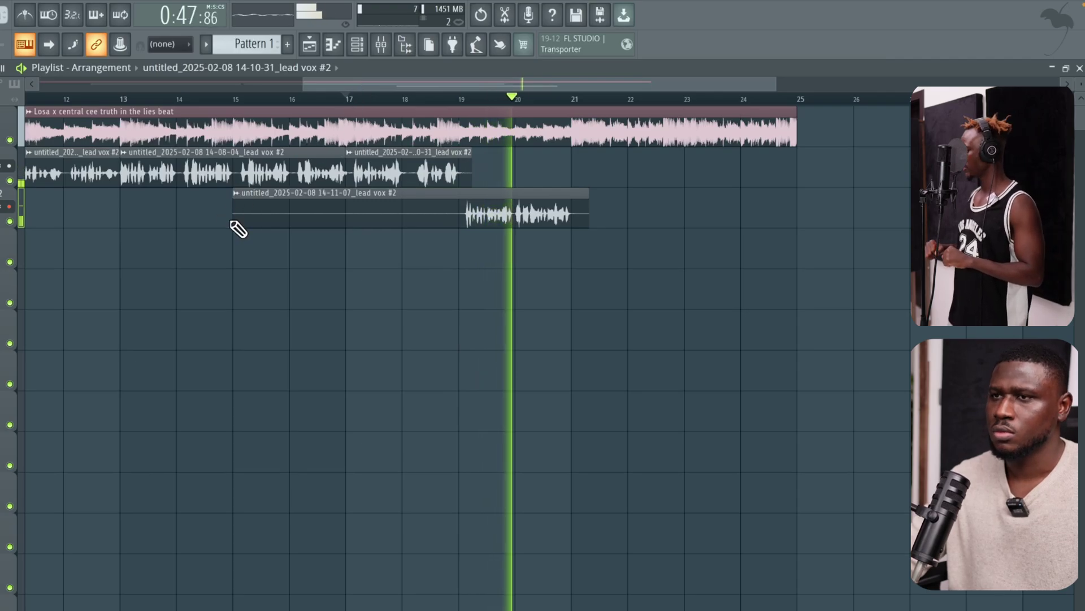
- Trim the left edge of the bottom track-3 clip to about bar 19
drag(234, 225, 459, 223)
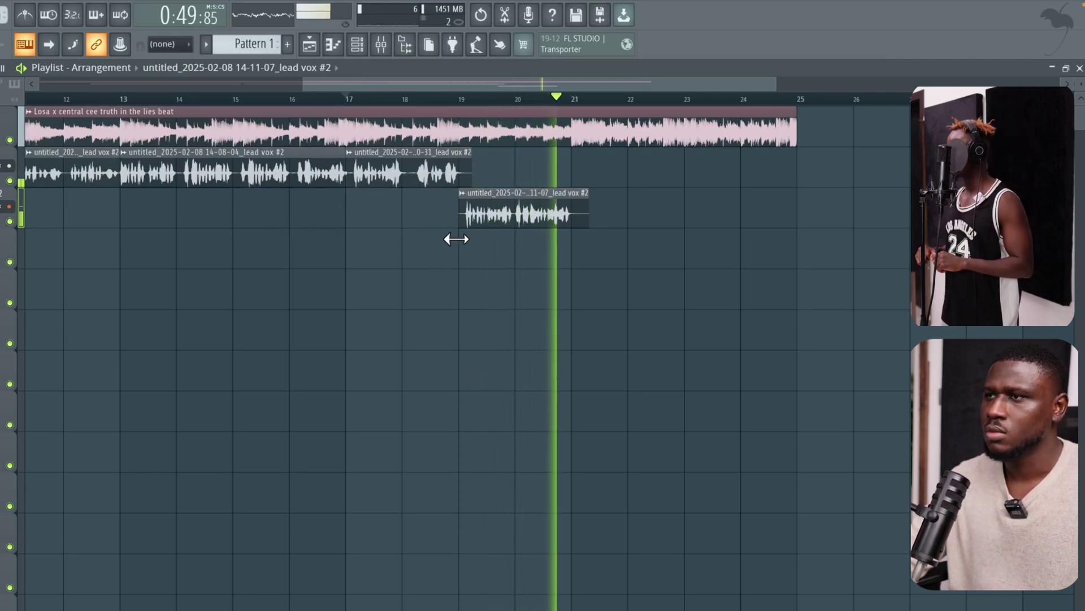
- Restart playback of the arrangement from bar 17
key(space)
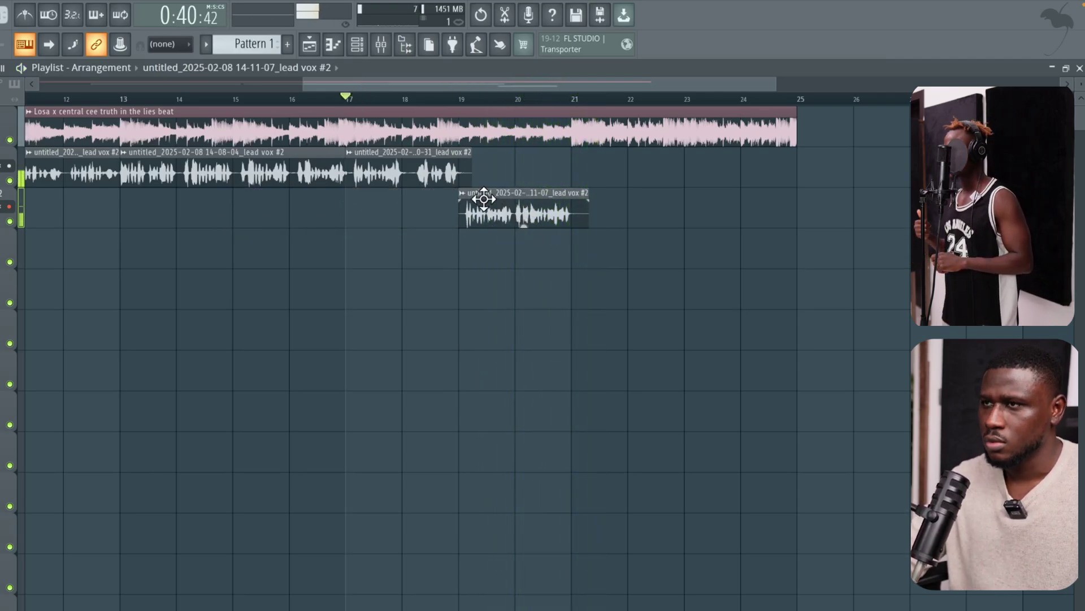